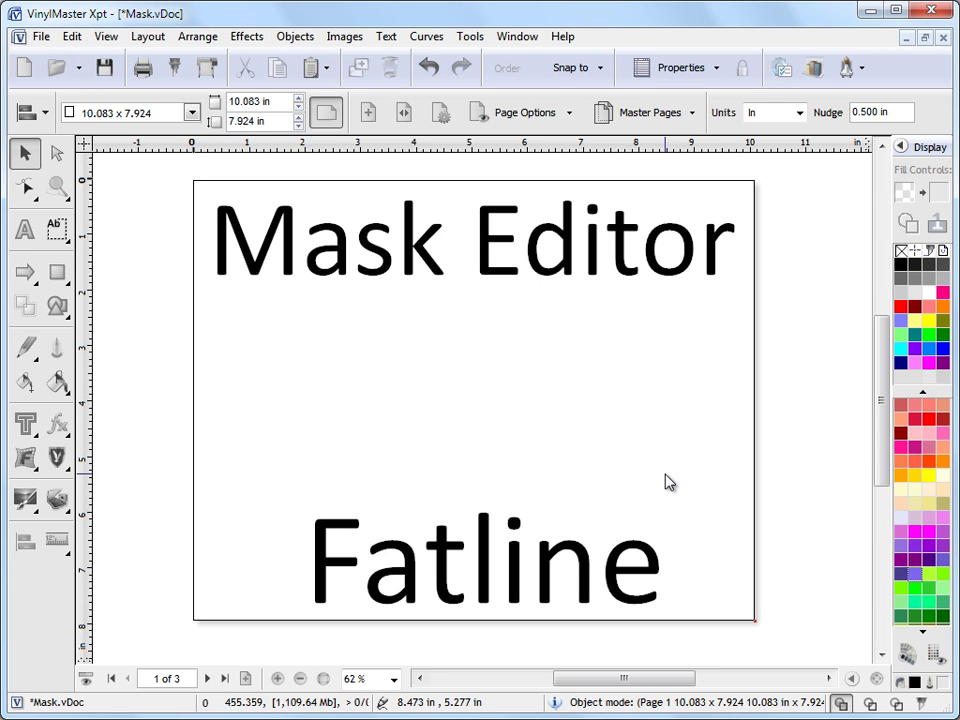
- Go to page 2 of Mask.vDoc and select the 1200 x 900 mallard duck photo
{"action": "left_click", "coordinate": [207, 678]}
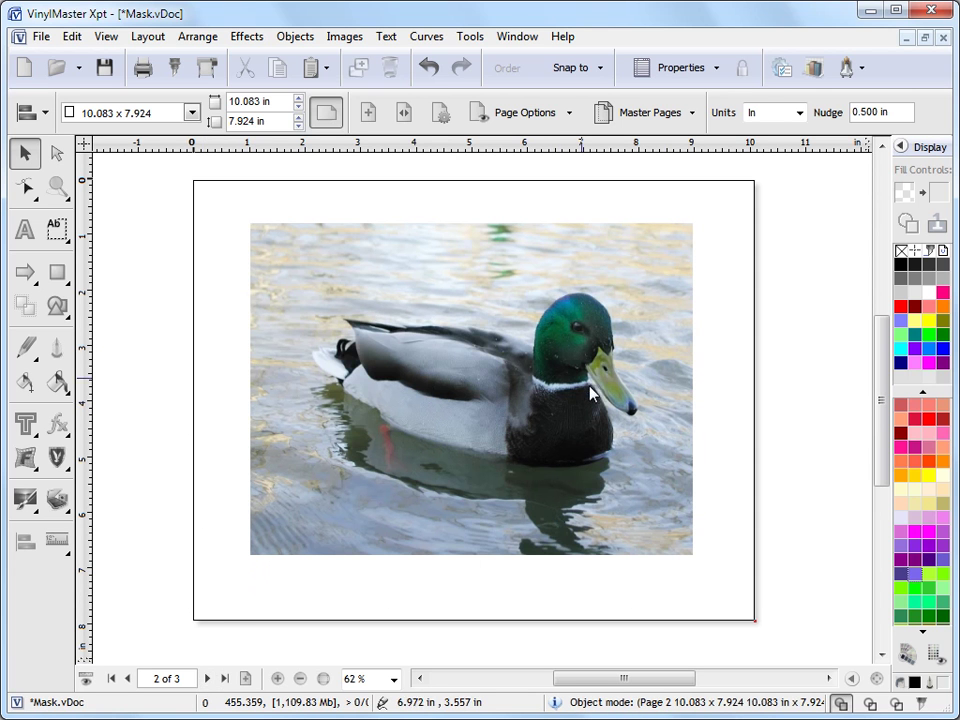
{"action": "left_click", "coordinate": [527, 439]}
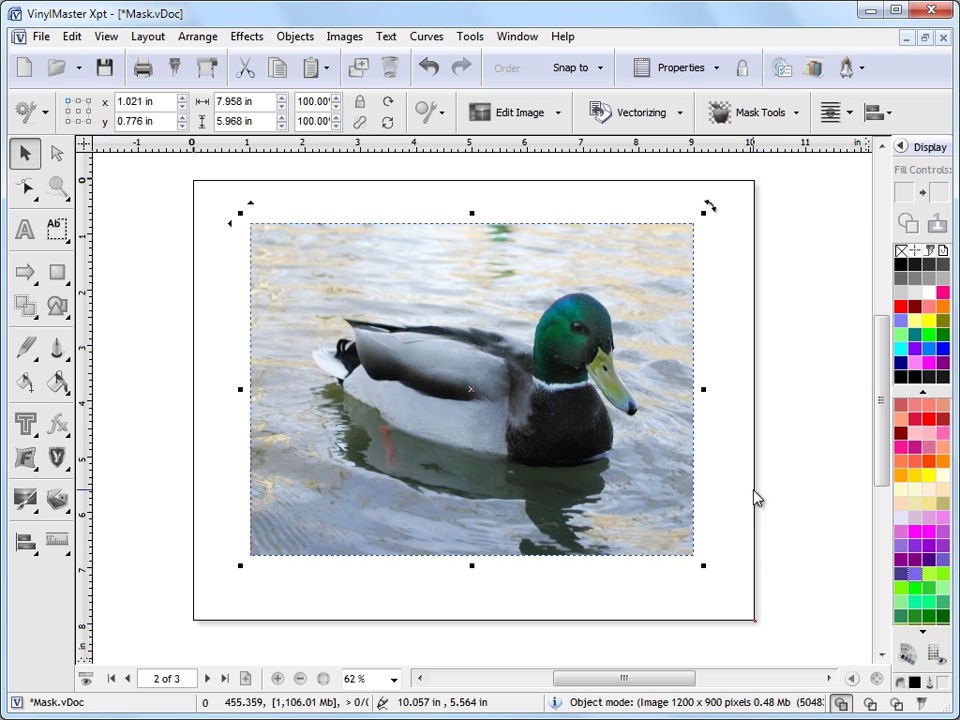
- Open the duck photo via Mask Tools > Create/Edit Mask and zoom onto the duck's head
{"action": "left_click", "coordinate": [758, 112]}
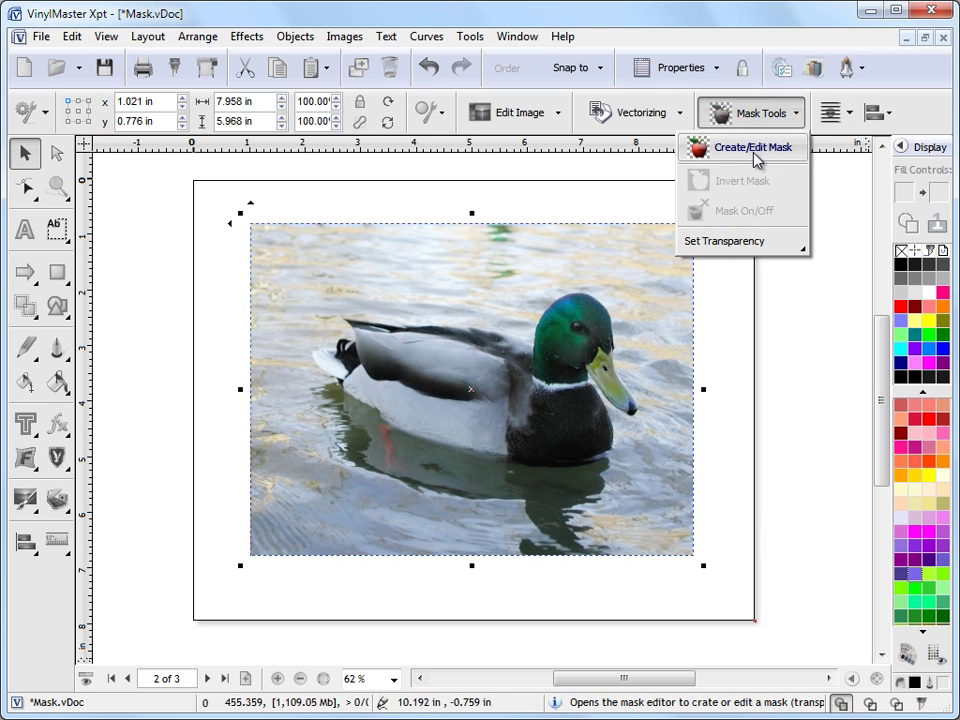
{"action": "left_click", "coordinate": [755, 152]}
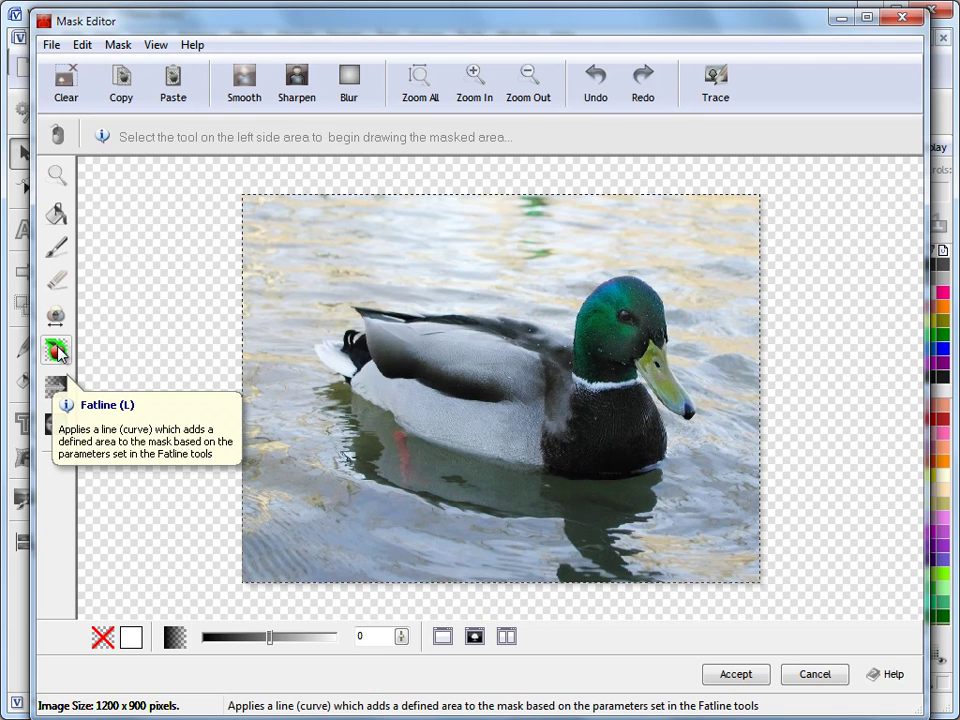
{"action": "left_click", "coordinate": [57, 176]}
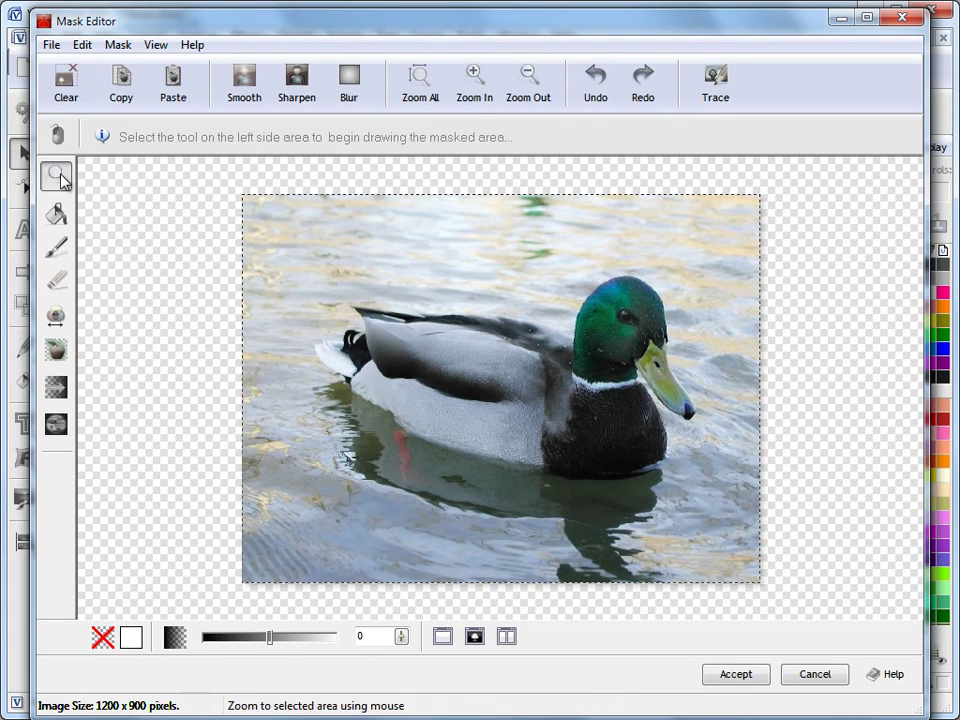
{"action": "left_click_drag", "start_coordinate": [549, 253], "coordinate": [737, 456]}
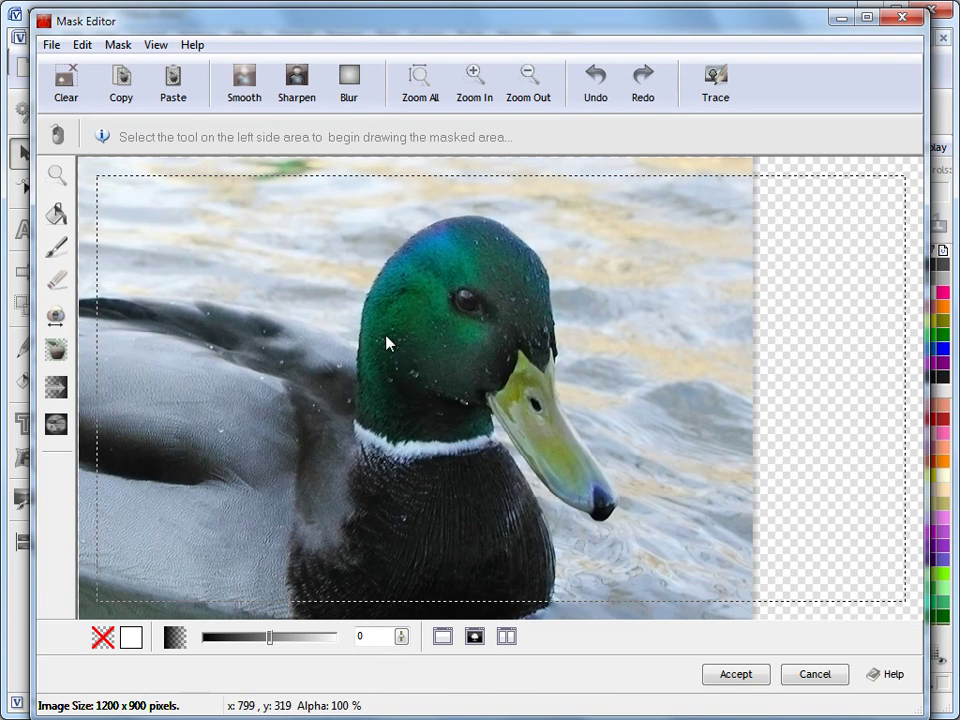
- Trace a Fatline band up around the duck's head and along the top of its beak
{"action": "left_click", "coordinate": [56, 352]}
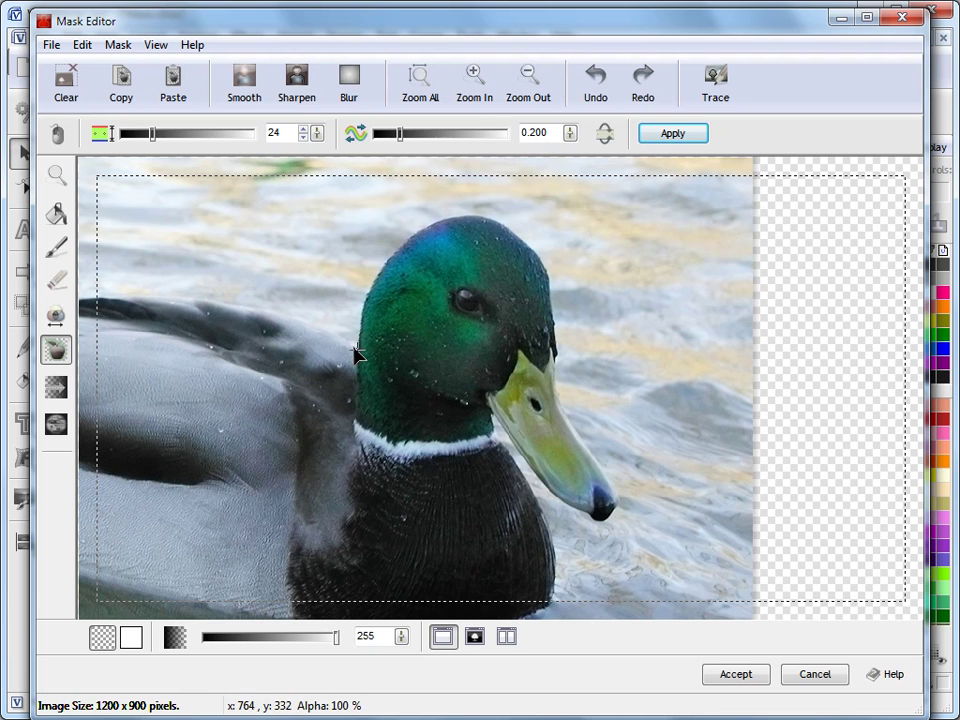
{"action": "mouse_move", "coordinate": [378, 291]}
{"action": "left_mouse_down"}
{"action": "mouse_move", "coordinate": [413, 253]}
{"action": "mouse_move", "coordinate": [410, 232]}
{"action": "mouse_move", "coordinate": [472, 222]}
{"action": "mouse_move", "coordinate": [521, 249]}
{"action": "mouse_move", "coordinate": [553, 317]}
{"action": "mouse_move", "coordinate": [551, 381]}
{"action": "mouse_move", "coordinate": [564, 435]}
{"action": "mouse_move", "coordinate": [574, 439]}
{"action": "left_mouse_up"}
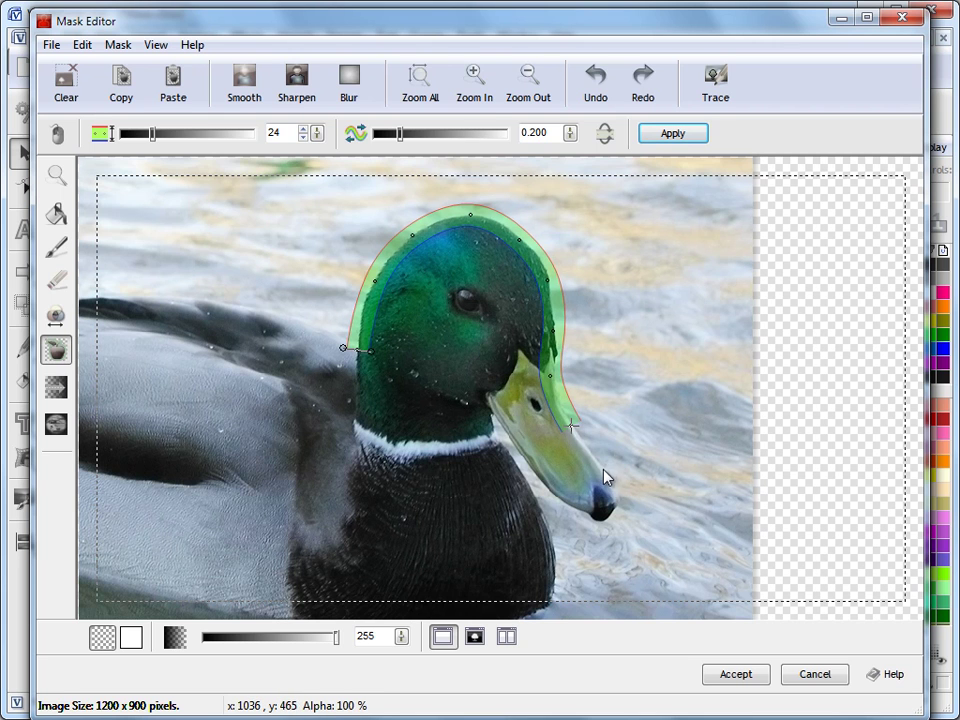
{"action": "mouse_move", "coordinate": [606, 478]}
{"action": "left_mouse_down"}
{"action": "mouse_move", "coordinate": [579, 516]}
{"action": "mouse_move", "coordinate": [563, 507]}
{"action": "left_mouse_up"}
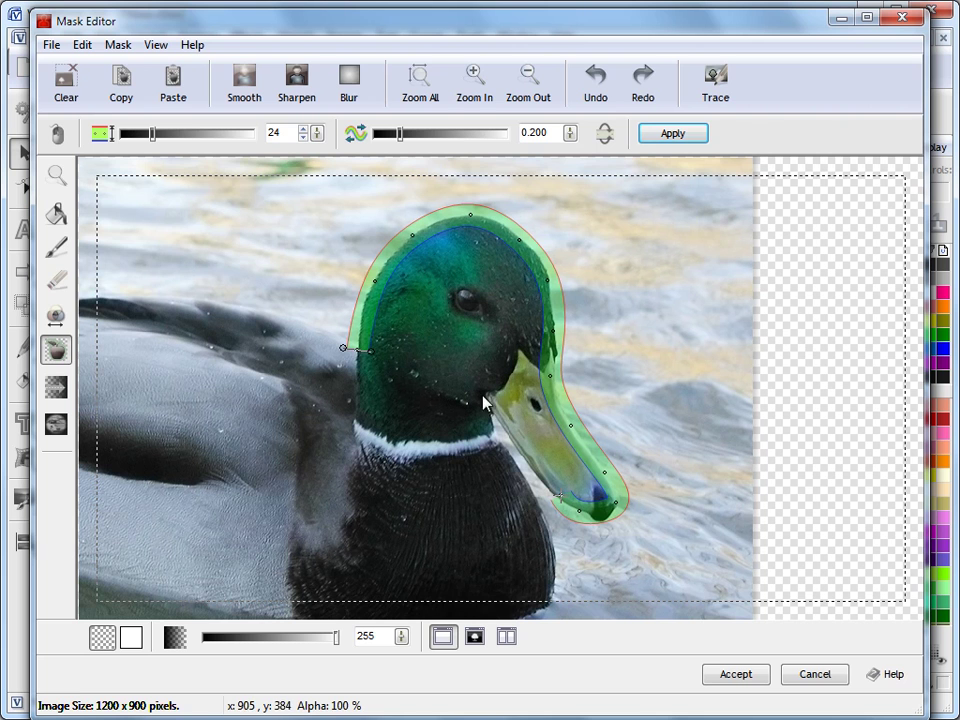
{"action": "left_click", "coordinate": [57, 175]}
- Zoom closer on the head, reshape the band's lower-left node, and lower Fatline width to 16
{"action": "left_click_drag", "start_coordinate": [336, 189], "coordinate": [640, 438]}
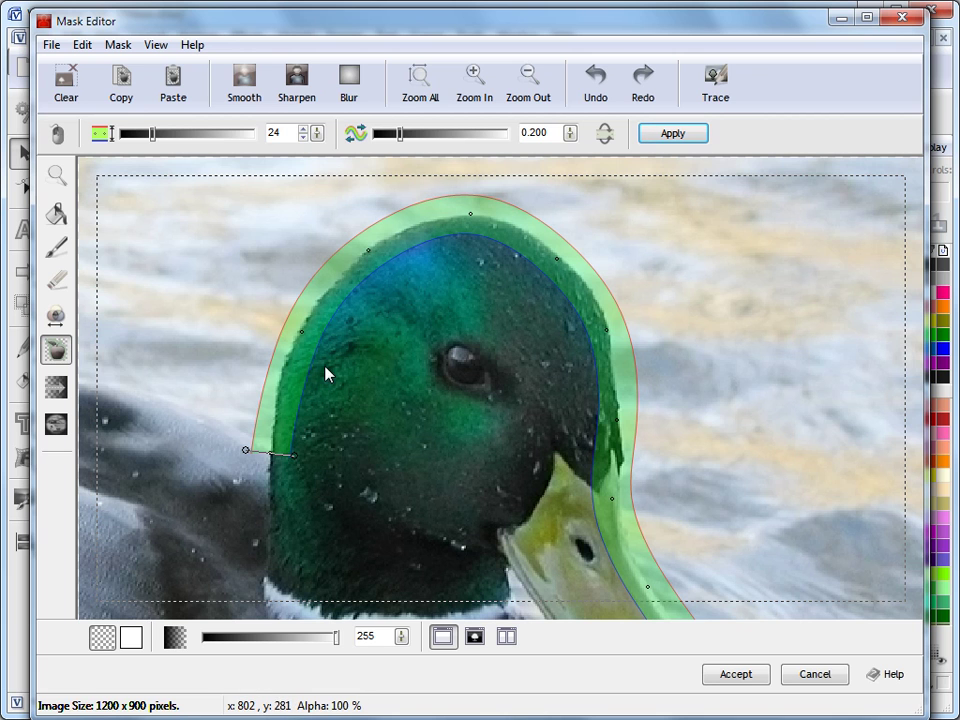
{"action": "left_click_drag", "start_coordinate": [274, 456], "coordinate": [280, 462]}
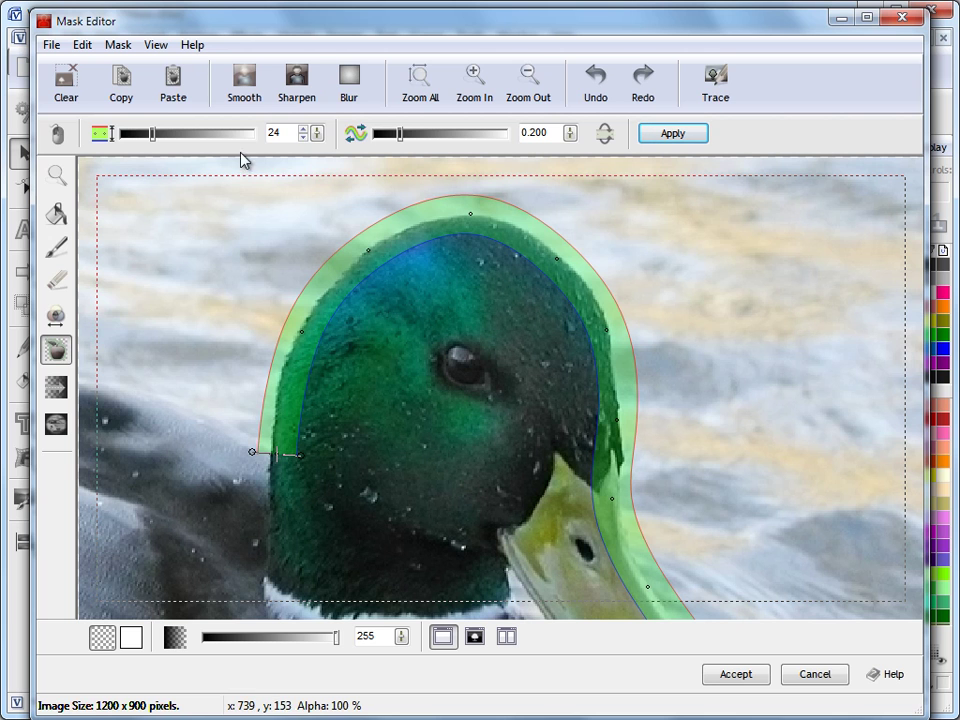
{"action": "left_click", "coordinate": [304, 138]}
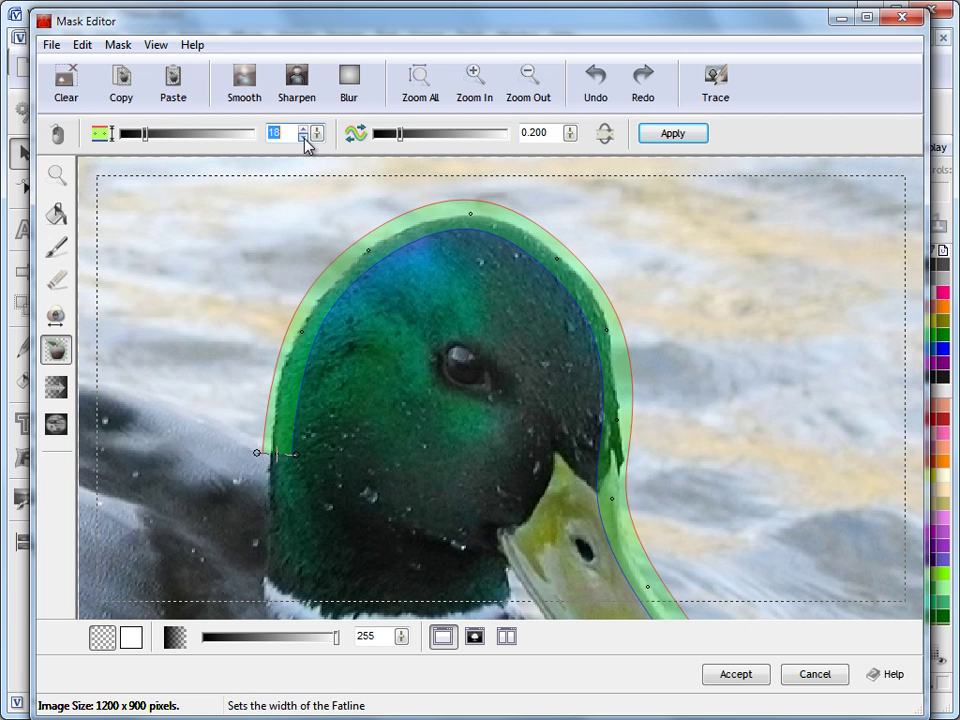
{"action": "left_click", "coordinate": [304, 139]}
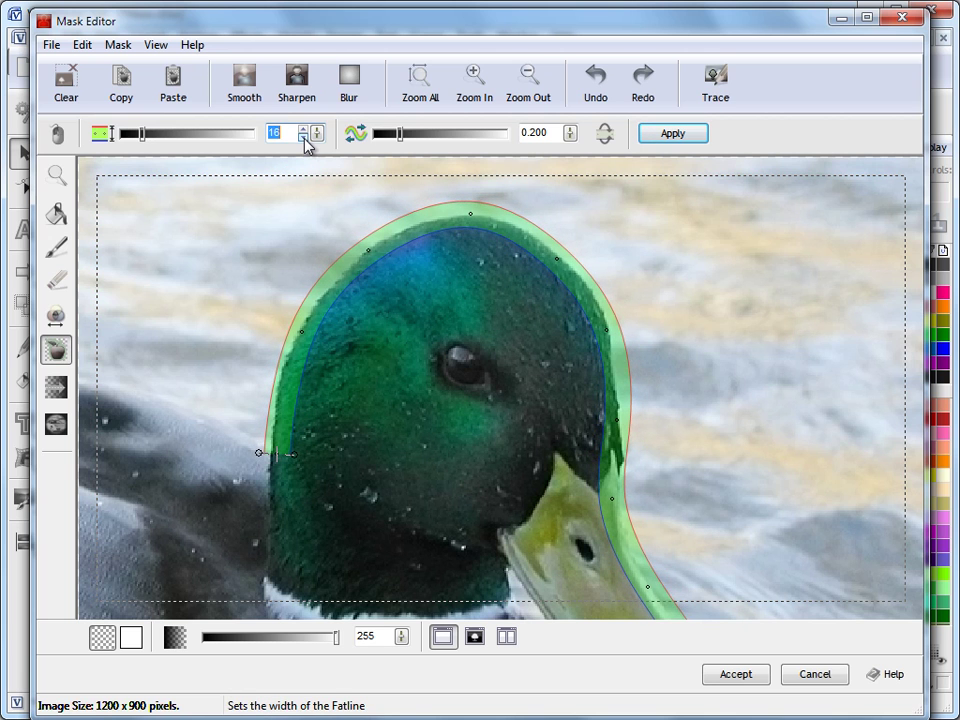
- Select each band node in turn from the head's left edge over the top to the beak's end
{"action": "left_click", "coordinate": [307, 337]}
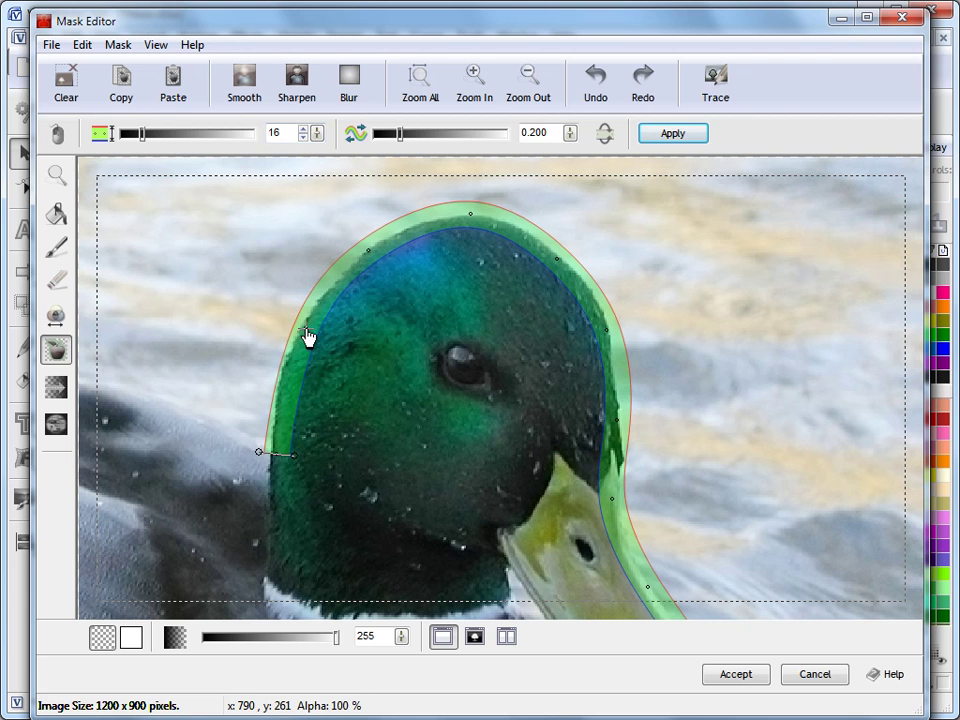
{"action": "left_click", "coordinate": [373, 252]}
{"action": "left_click", "coordinate": [475, 214]}
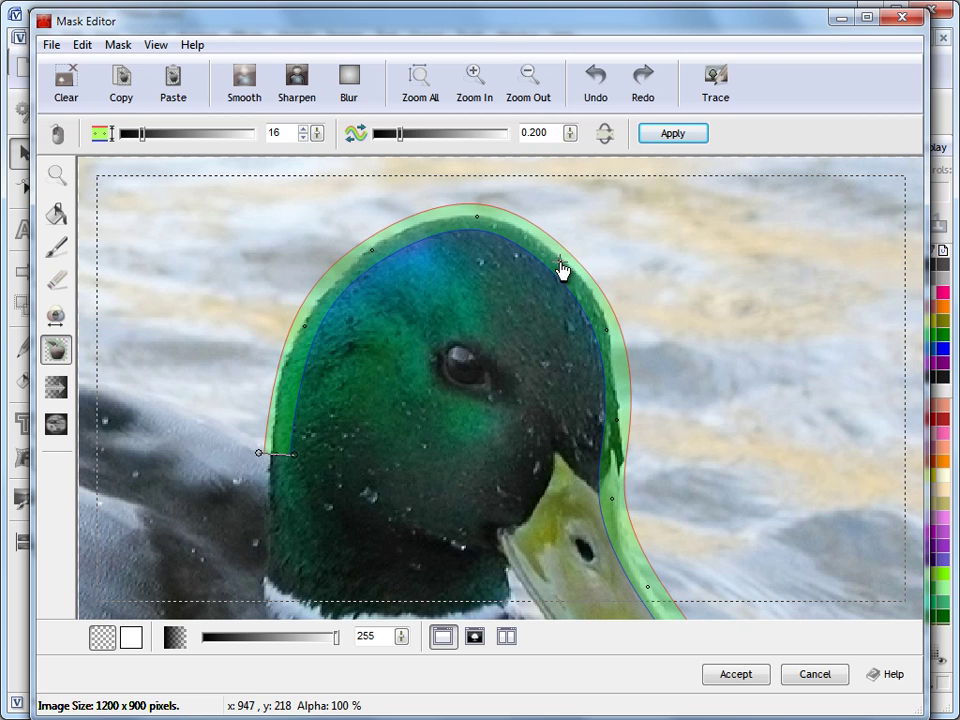
{"action": "left_click", "coordinate": [606, 333]}
{"action": "left_click", "coordinate": [616, 423]}
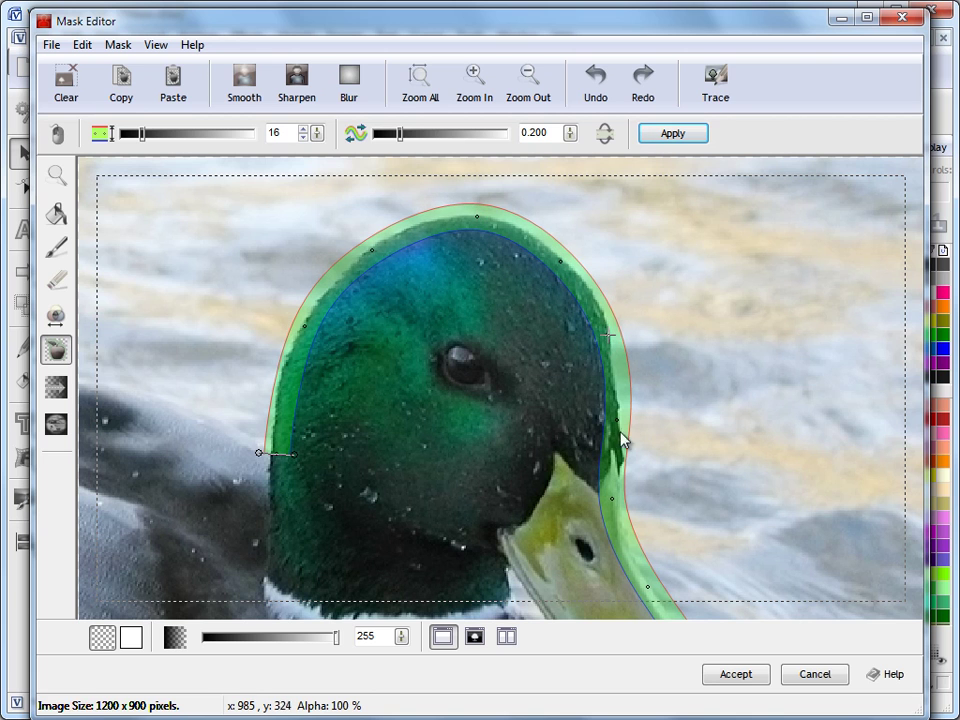
{"action": "left_click", "coordinate": [616, 503]}
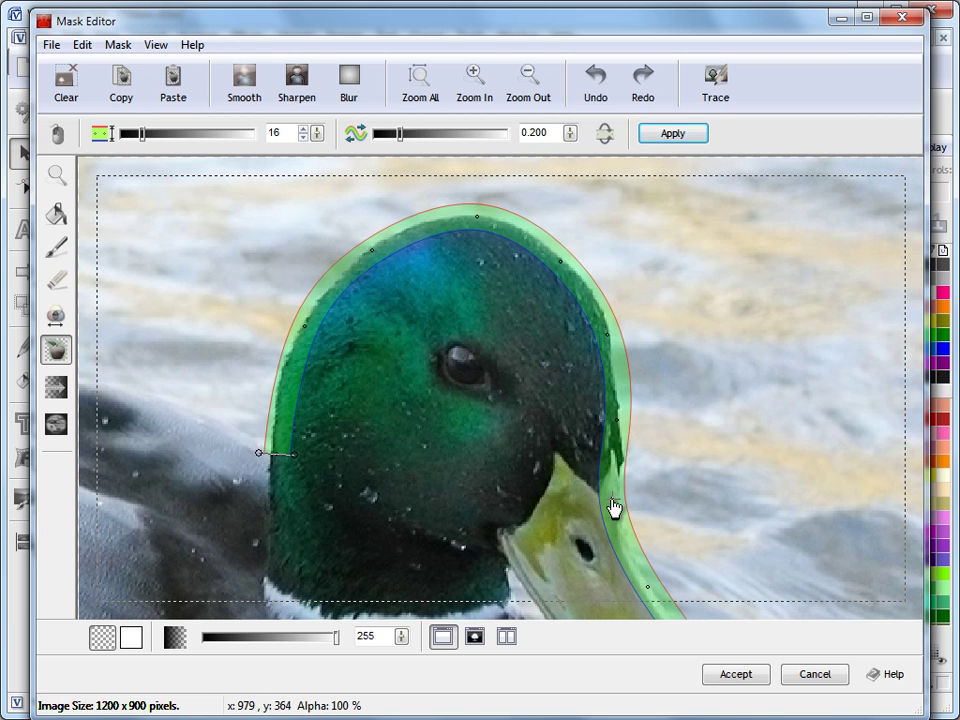
{"action": "left_click", "coordinate": [647, 590]}
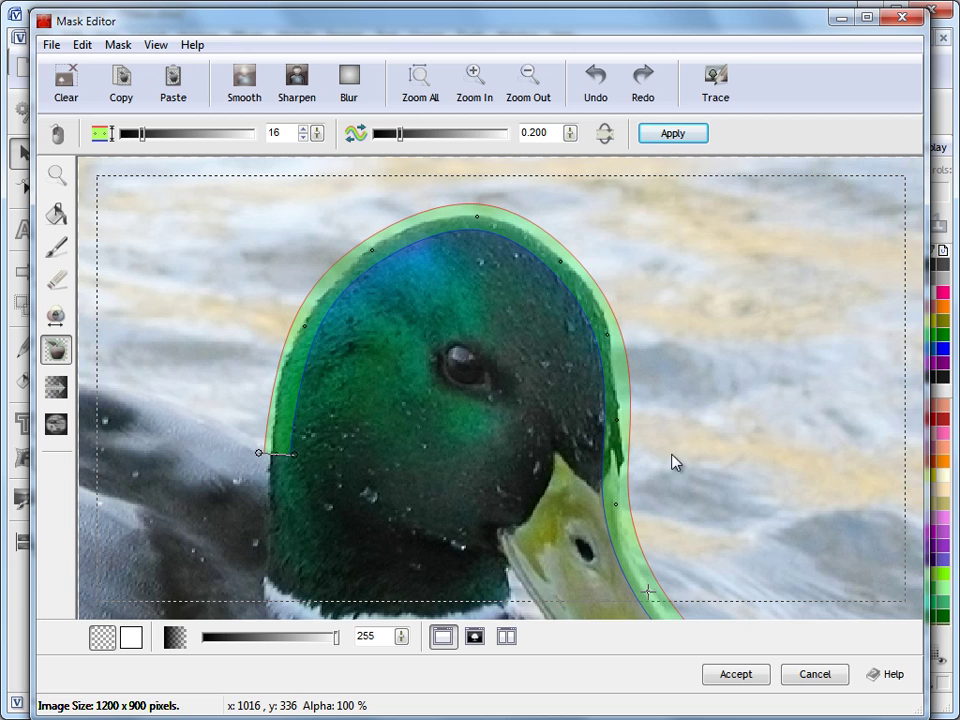
- Move and add control points at the bill tip so the band wraps around it
{"action": "left_click_drag", "start_coordinate": [915, 429], "coordinate": [813, 280]}
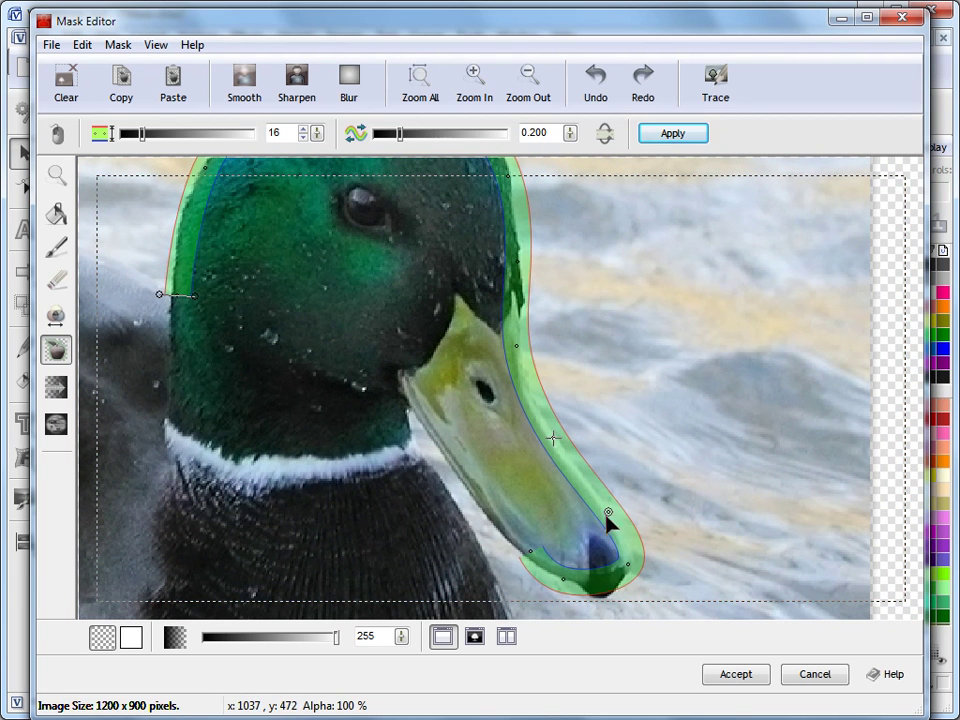
{"action": "left_click_drag", "start_coordinate": [608, 512], "coordinate": [613, 519]}
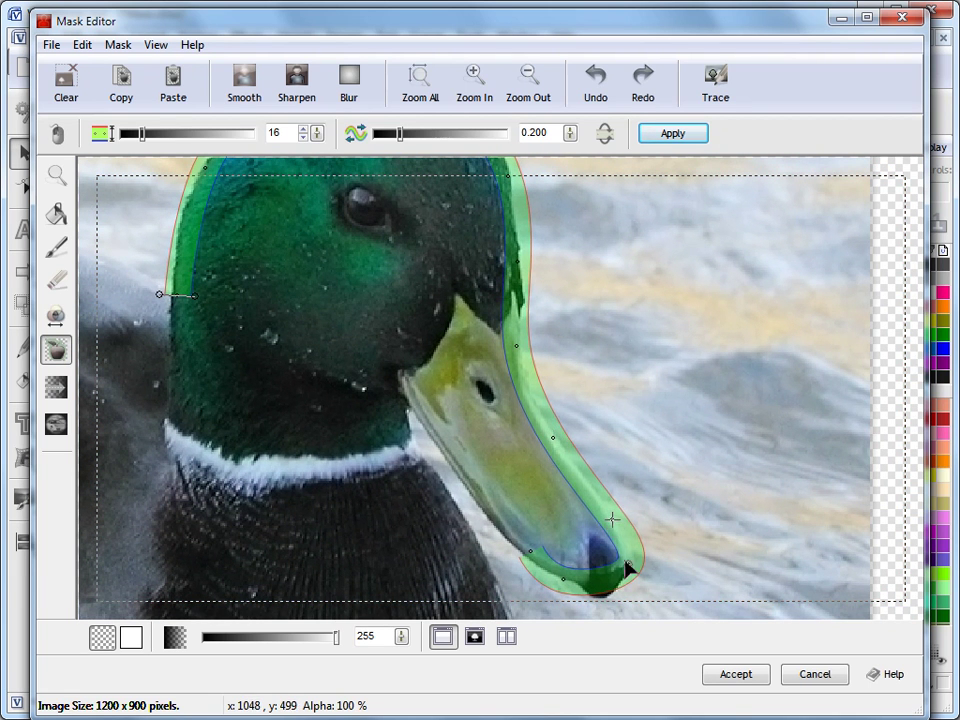
{"action": "left_click_drag", "start_coordinate": [565, 580], "coordinate": [614, 585]}
{"action": "left_click", "coordinate": [546, 574]}
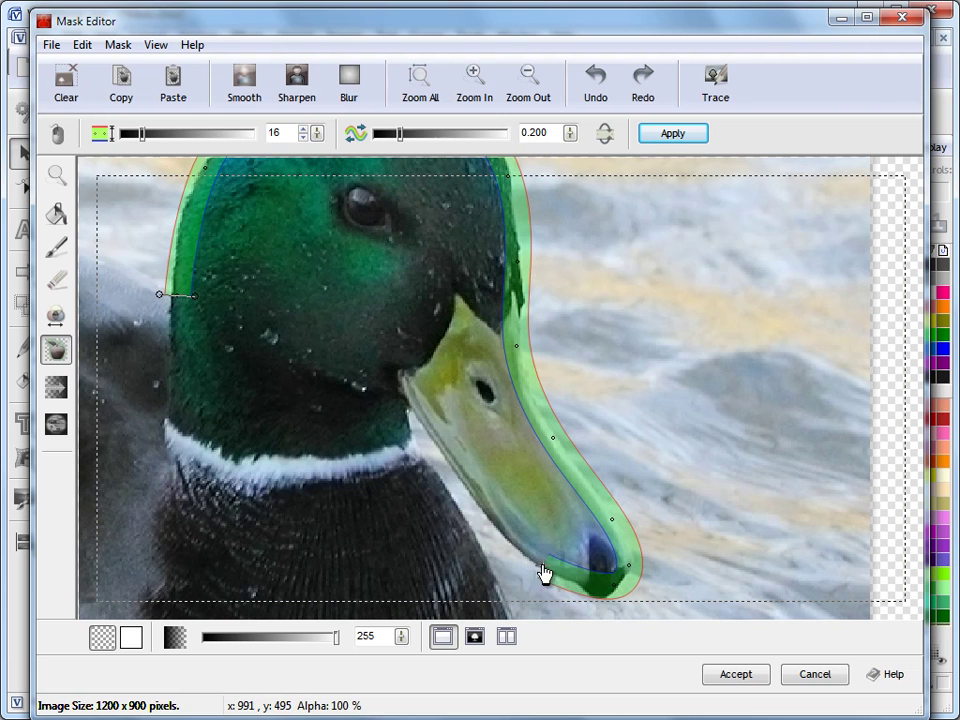
{"action": "left_click_drag", "start_coordinate": [607, 603], "coordinate": [573, 583]}
{"action": "left_click", "coordinate": [600, 599]}
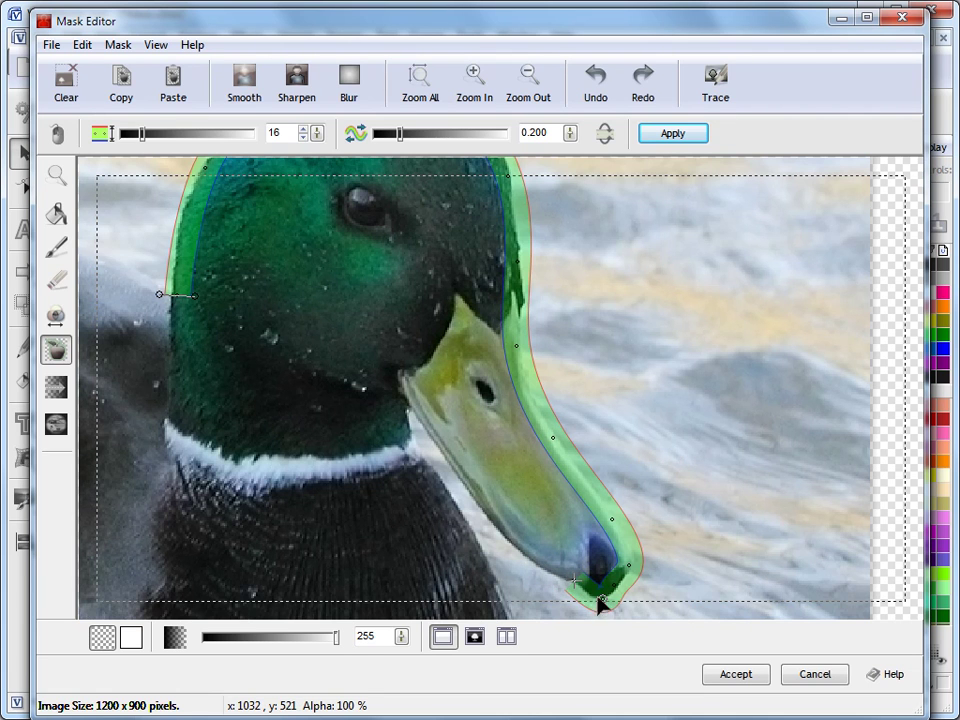
{"action": "left_click", "coordinate": [541, 566]}
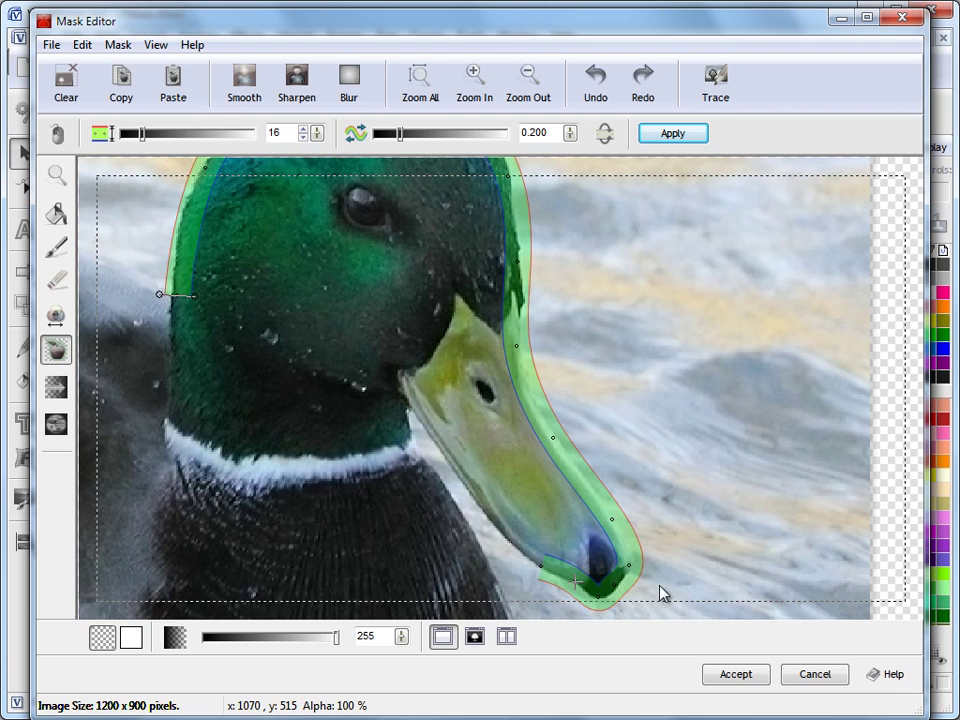
{"action": "left_click_drag", "start_coordinate": [630, 566], "coordinate": [633, 569]}
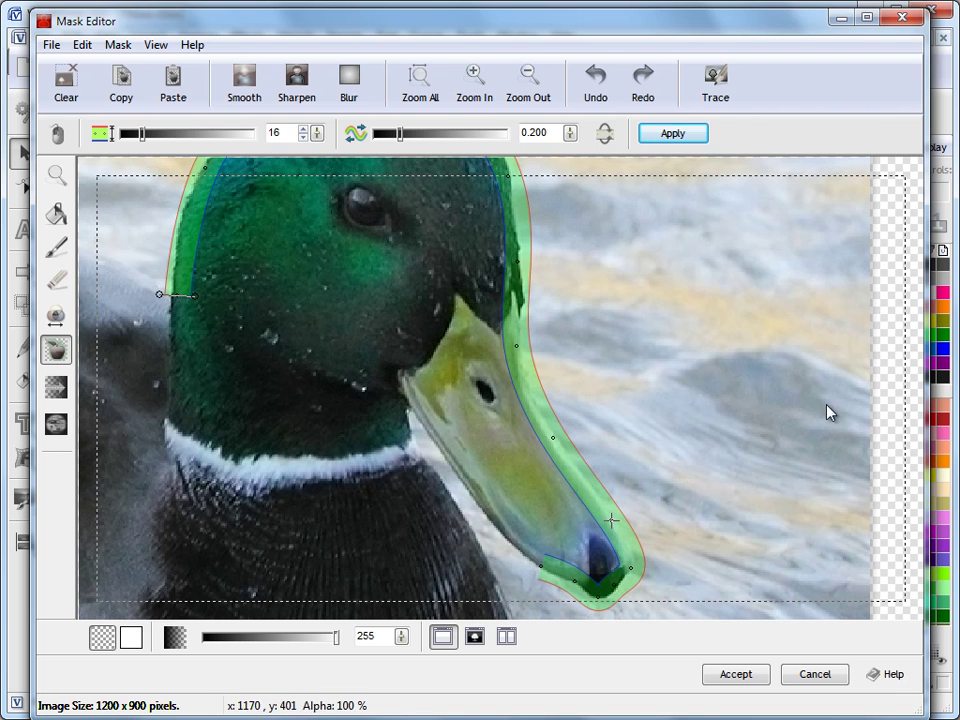
- Pan and scroll the view to show the whole head outline
{"action": "left_click_drag", "start_coordinate": [905, 417], "coordinate": [903, 585]}
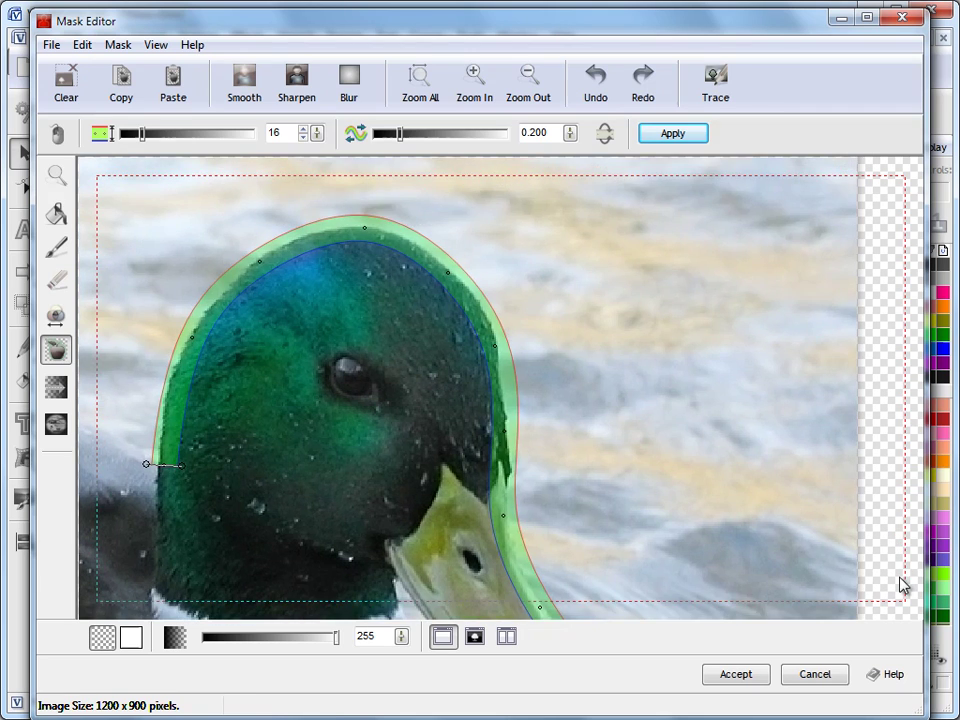
{"action": "scroll", "coordinate": [671, 439], "scroll_direction": "down", "scroll_amount": 3}
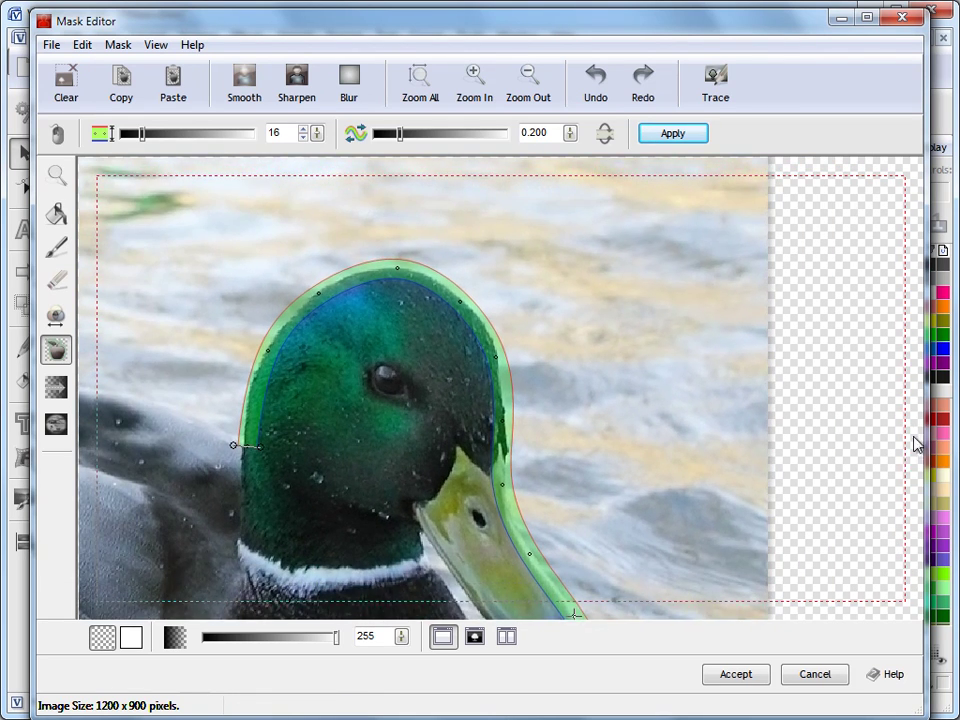
{"action": "left_click_drag", "start_coordinate": [913, 444], "coordinate": [884, 366]}
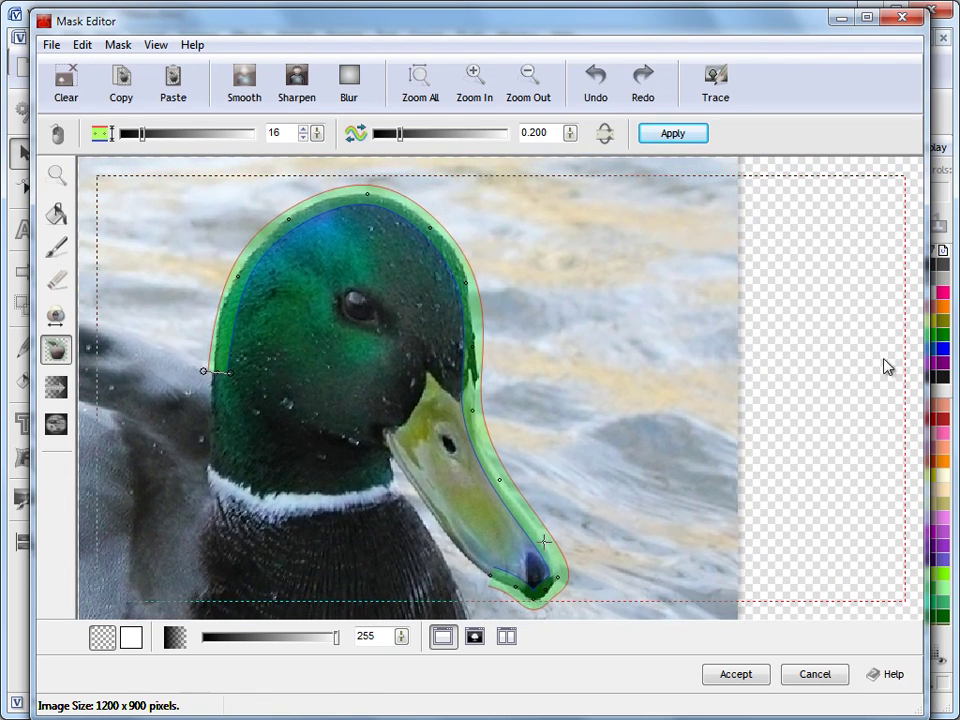
{"action": "scroll", "coordinate": [800, 419], "scroll_direction": "down", "scroll_amount": 1}
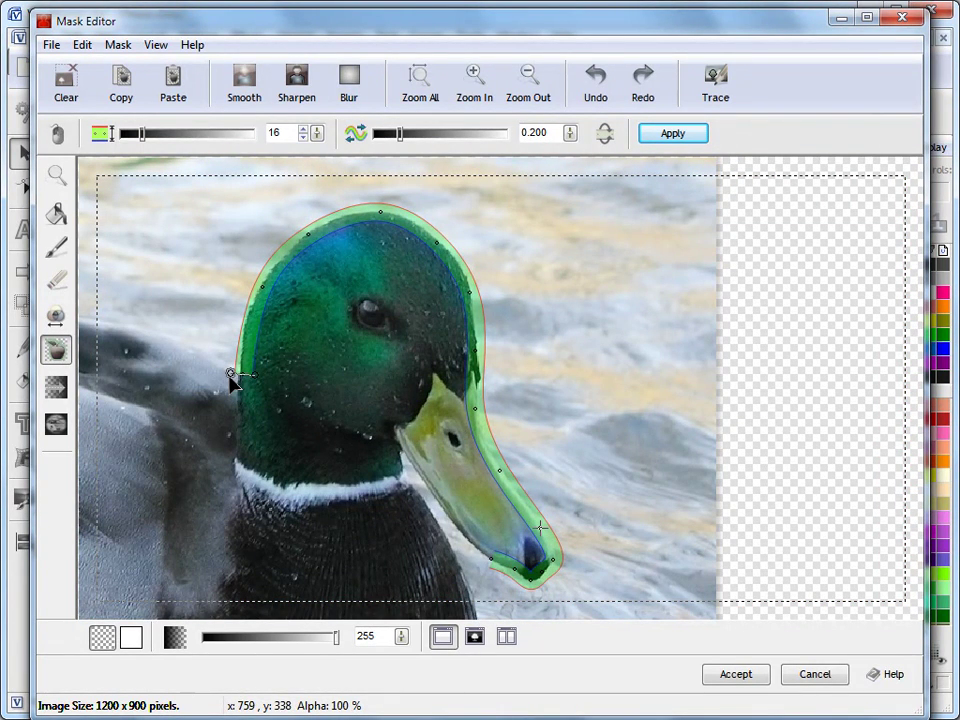
- Extend the band's outer area around the head and apply it, making the surrounding water transparent
{"action": "mouse_move", "coordinate": [232, 374]}
{"action": "left_mouse_down"}
{"action": "mouse_move", "coordinate": [189, 335]}
{"action": "mouse_move", "coordinate": [230, 183]}
{"action": "mouse_move", "coordinate": [292, 158]}
{"action": "mouse_move", "coordinate": [414, 156]}
{"action": "mouse_move", "coordinate": [513, 197]}
{"action": "mouse_move", "coordinate": [578, 278]}
{"action": "mouse_move", "coordinate": [585, 355]}
{"action": "mouse_move", "coordinate": [562, 443]}
{"action": "mouse_move", "coordinate": [632, 586]}
{"action": "mouse_move", "coordinate": [594, 632]}
{"action": "mouse_move", "coordinate": [460, 615]}
{"action": "left_mouse_up"}
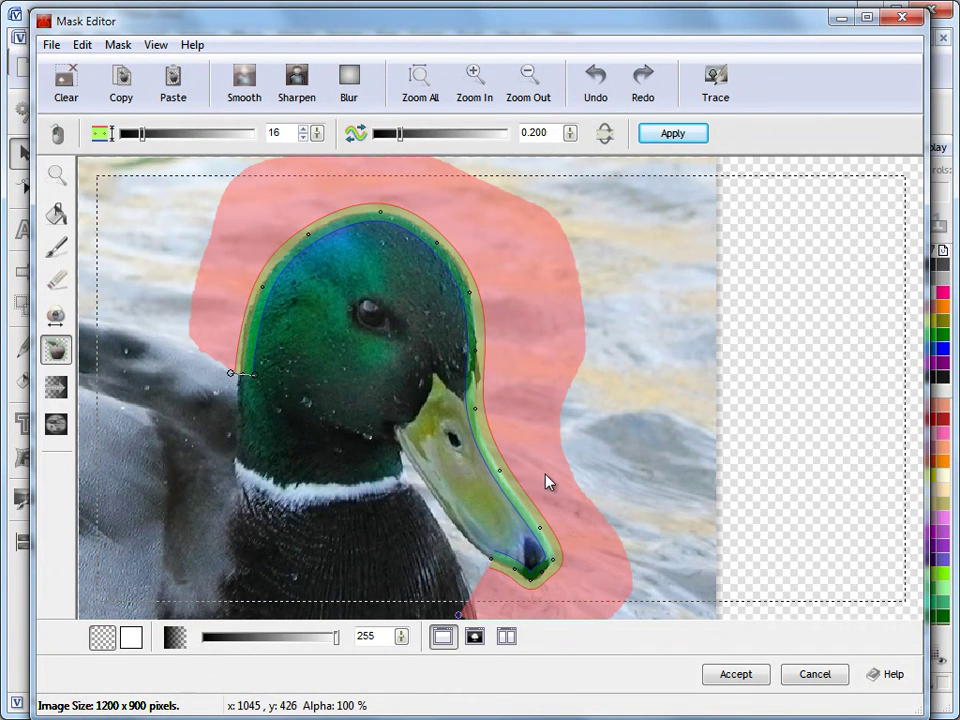
{"action": "left_click", "coordinate": [681, 135]}
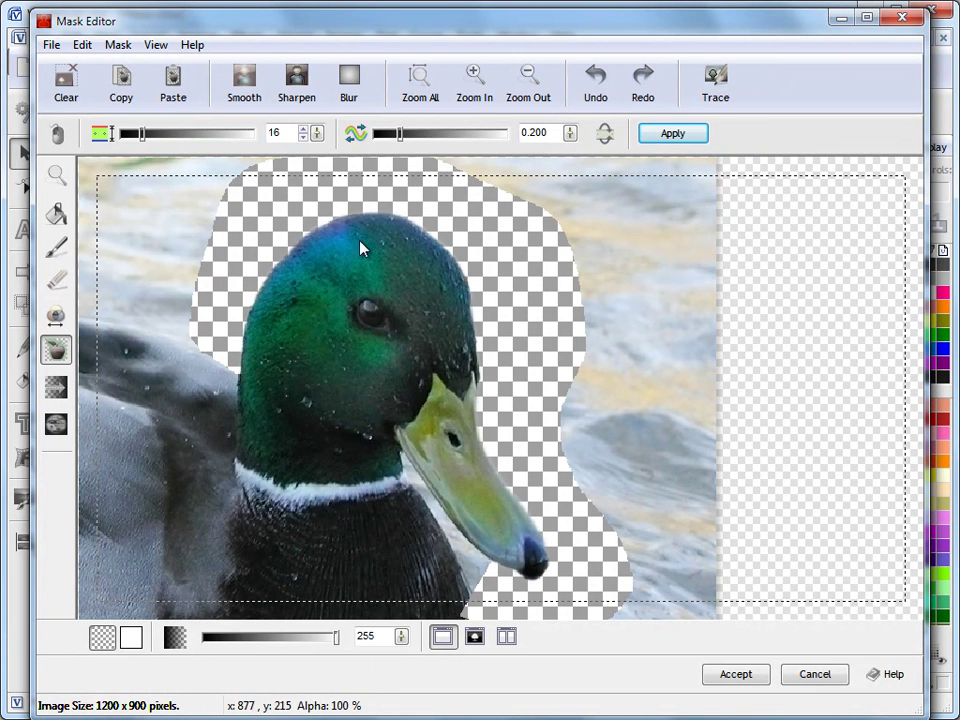
- Check the black-and-white mask-only view, return to the image, and zoom on the beak underside and neck
{"action": "left_click", "coordinate": [474, 640]}
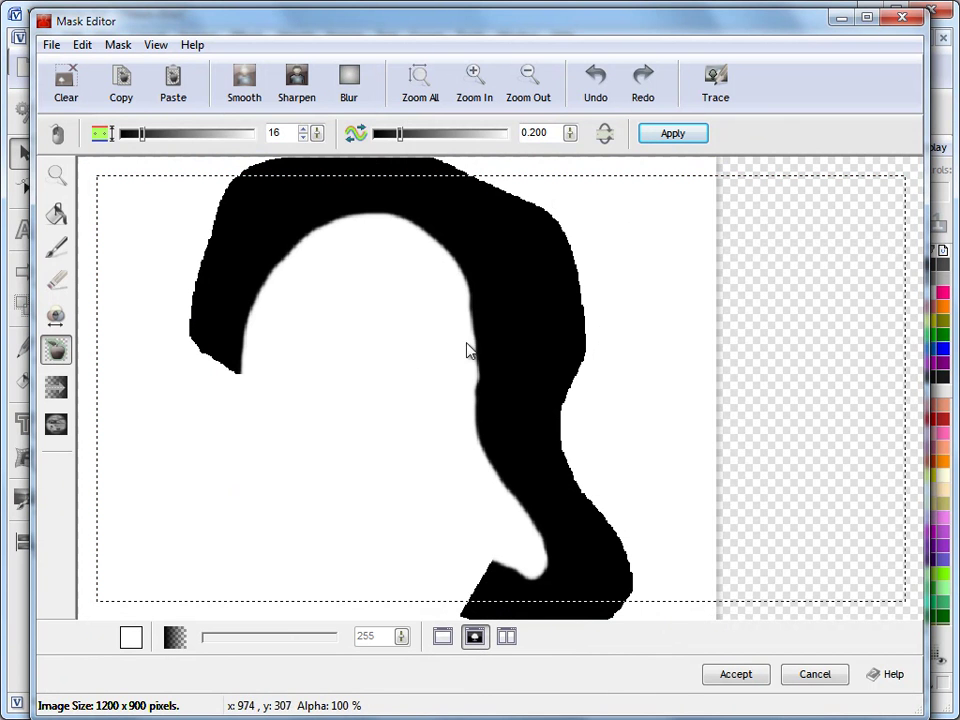
{"action": "left_click", "coordinate": [439, 638]}
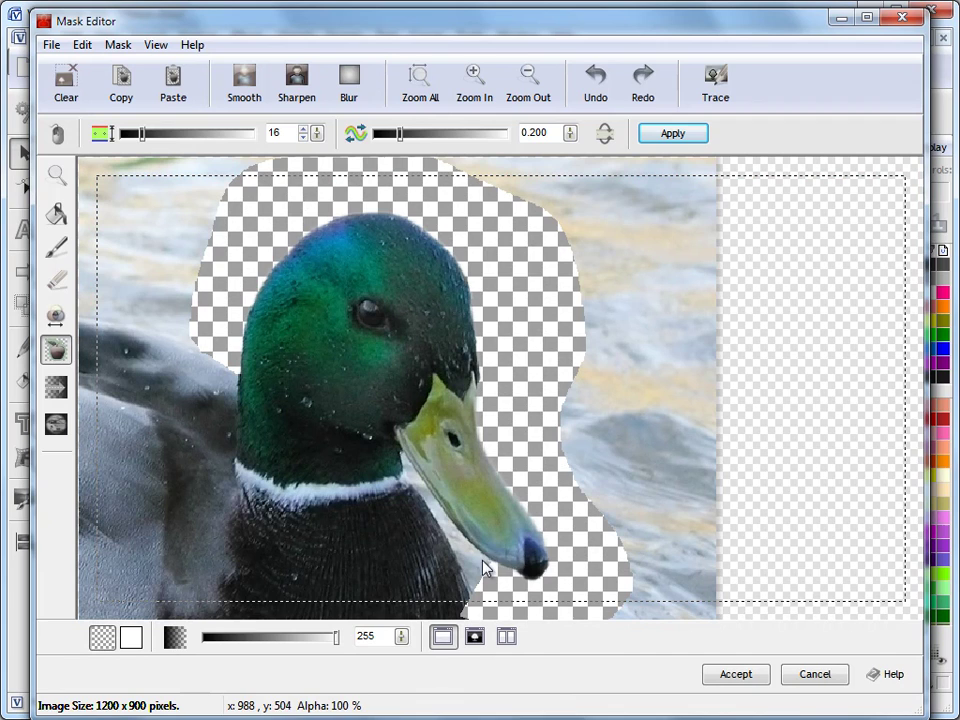
{"action": "left_click", "coordinate": [57, 176]}
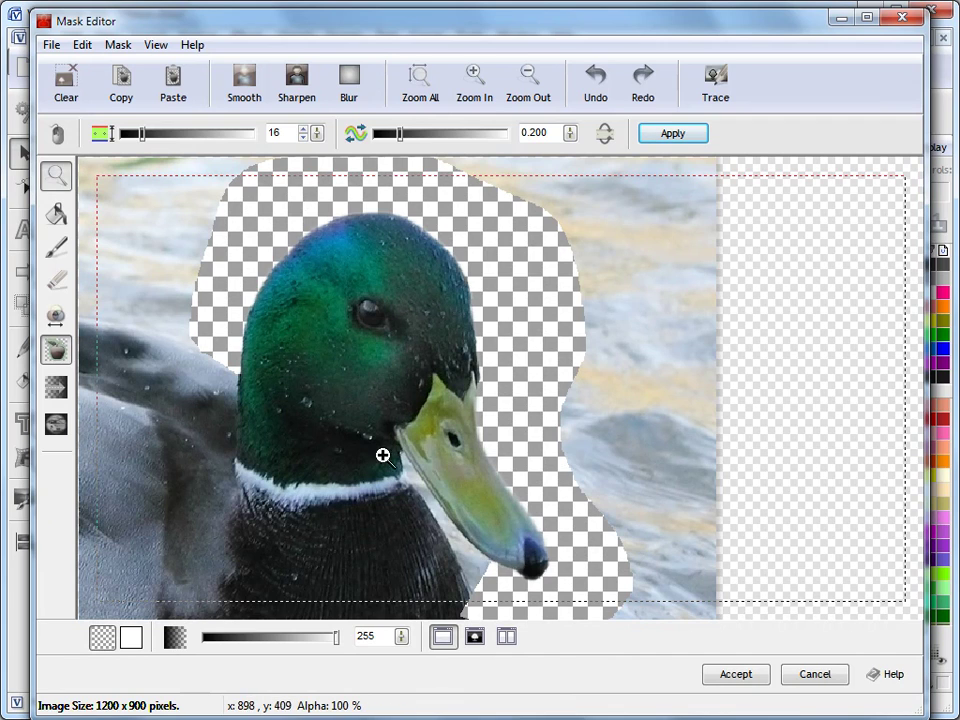
{"action": "left_click_drag", "start_coordinate": [383, 456], "coordinate": [508, 579]}
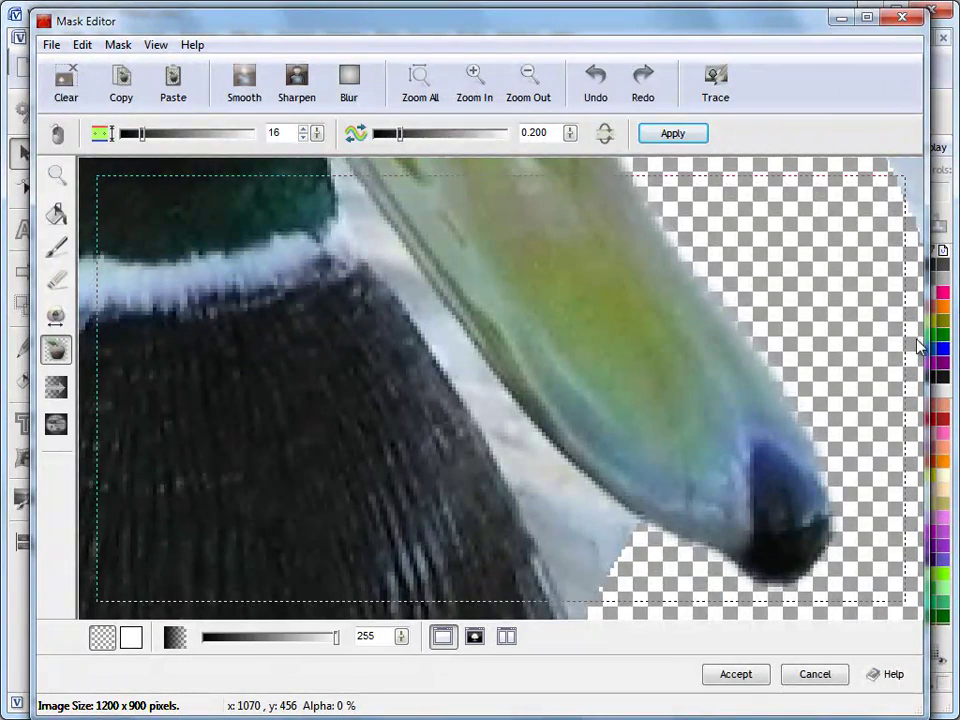
{"action": "left_click_drag", "start_coordinate": [920, 345], "coordinate": [908, 399]}
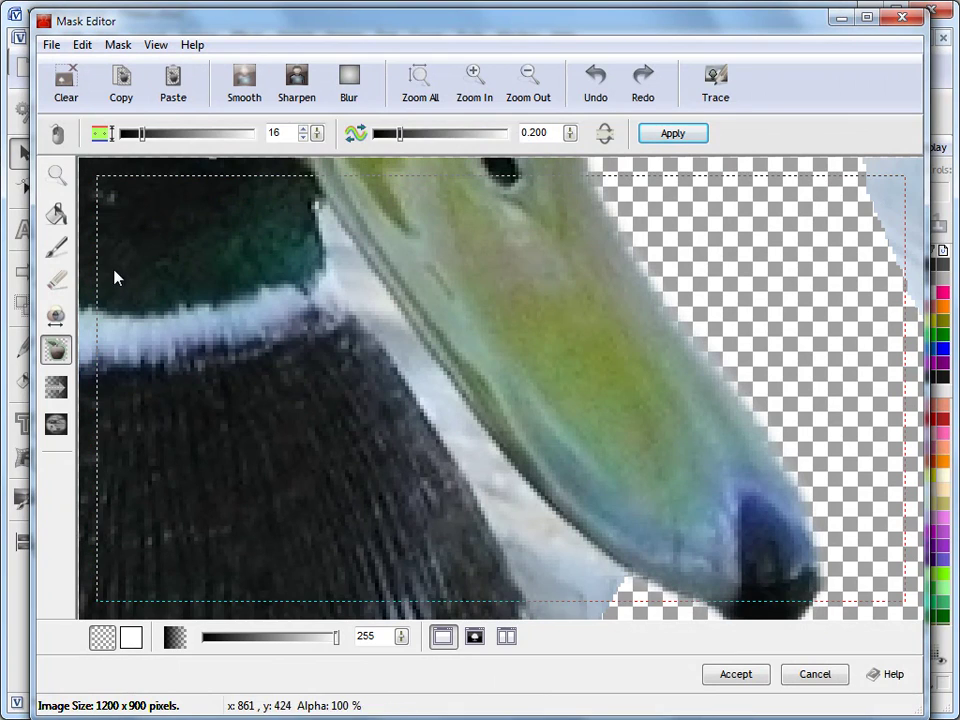
- Brush away the water along the bill's lower edge, then zoom out two levels
{"action": "left_click", "coordinate": [56, 247]}
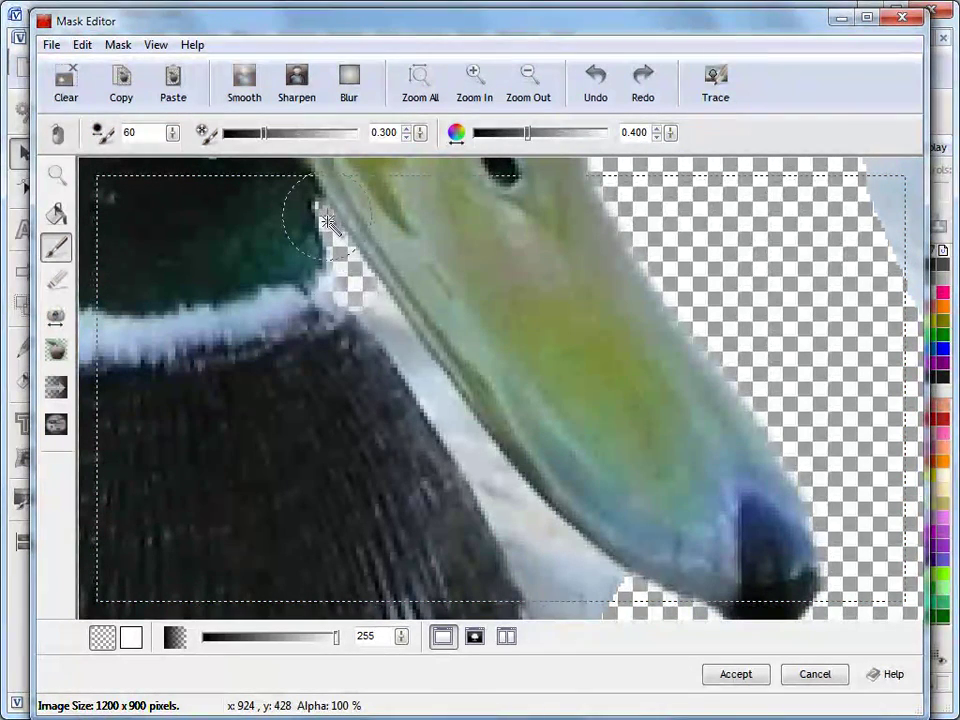
{"action": "mouse_move", "coordinate": [317, 214]}
{"action": "left_mouse_down"}
{"action": "mouse_move", "coordinate": [363, 298]}
{"action": "mouse_move", "coordinate": [517, 505]}
{"action": "mouse_move", "coordinate": [603, 586]}
{"action": "mouse_move", "coordinate": [568, 608]}
{"action": "mouse_move", "coordinate": [515, 545]}
{"action": "left_mouse_up"}
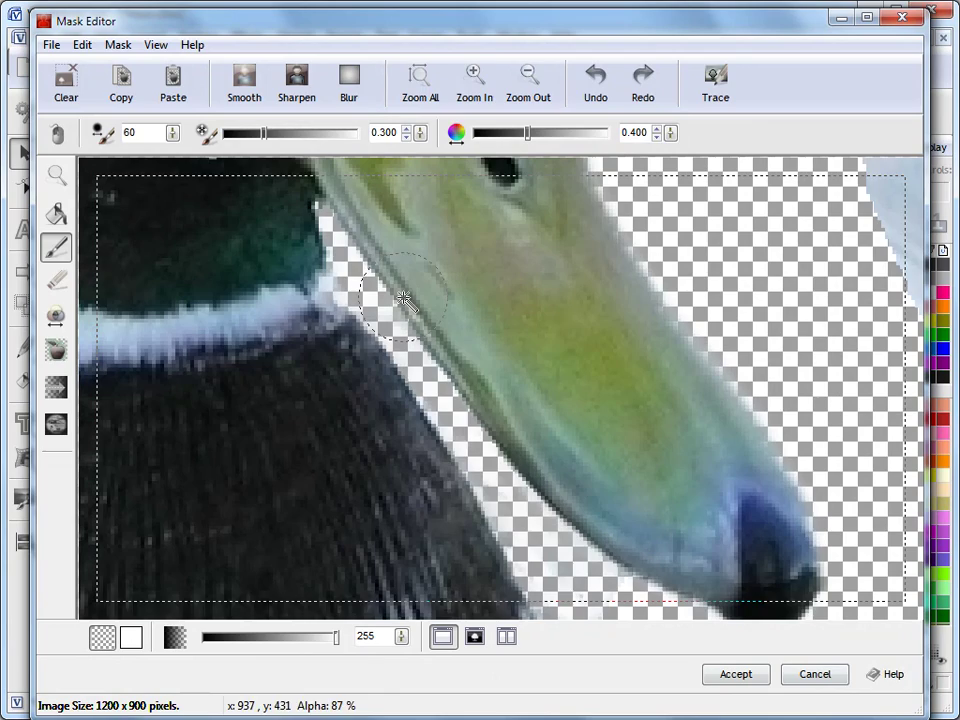
{"action": "left_click", "coordinate": [526, 86]}
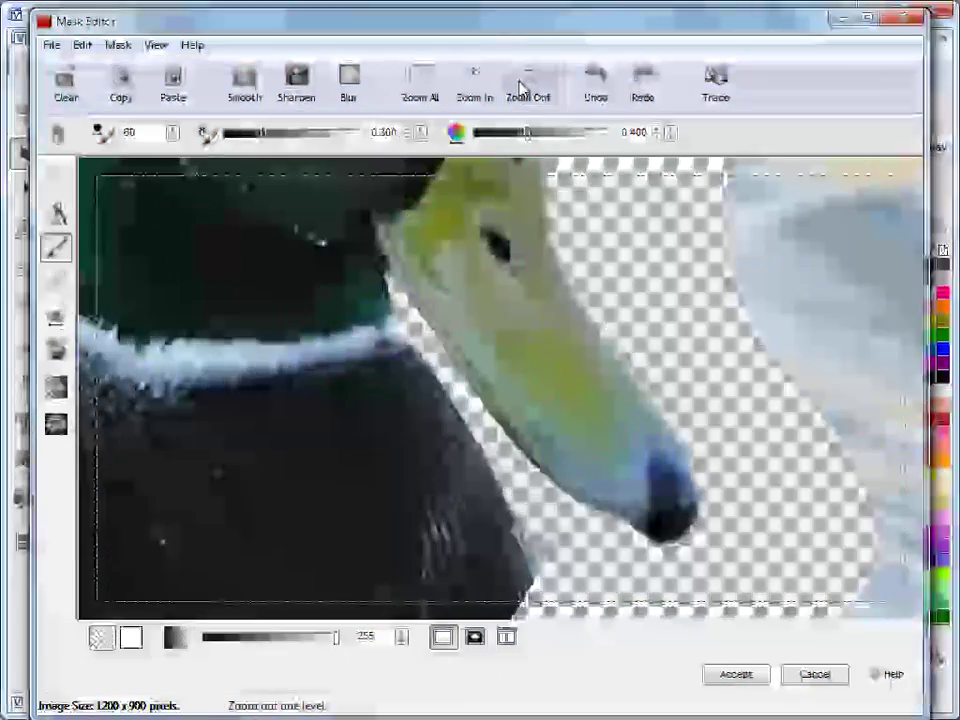
{"action": "left_click", "coordinate": [520, 88]}
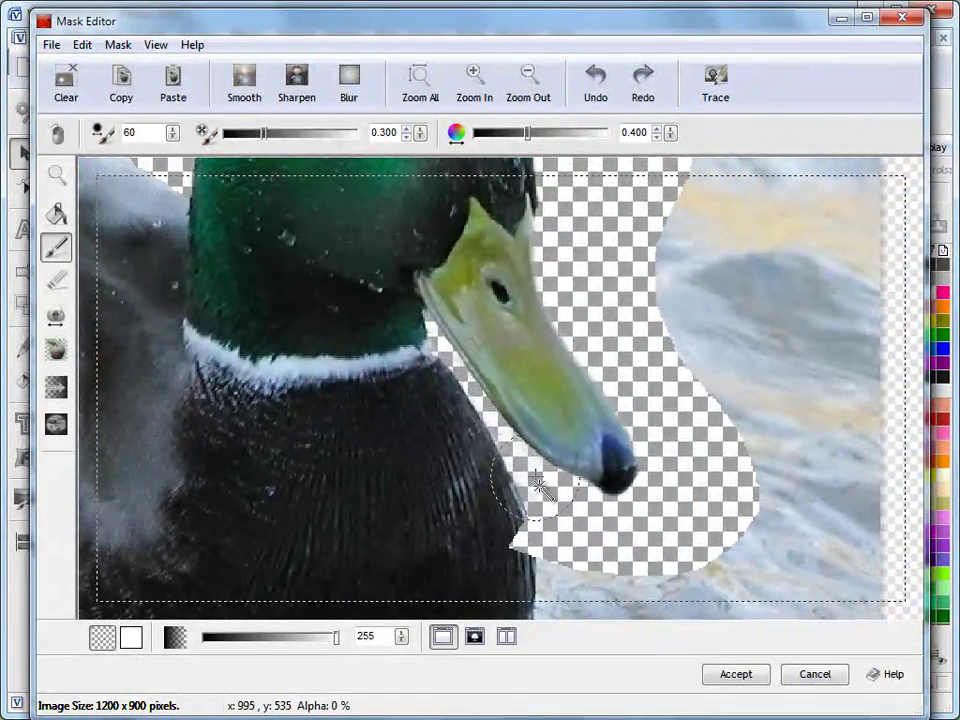
{"action": "left_click", "coordinate": [50, 276]}
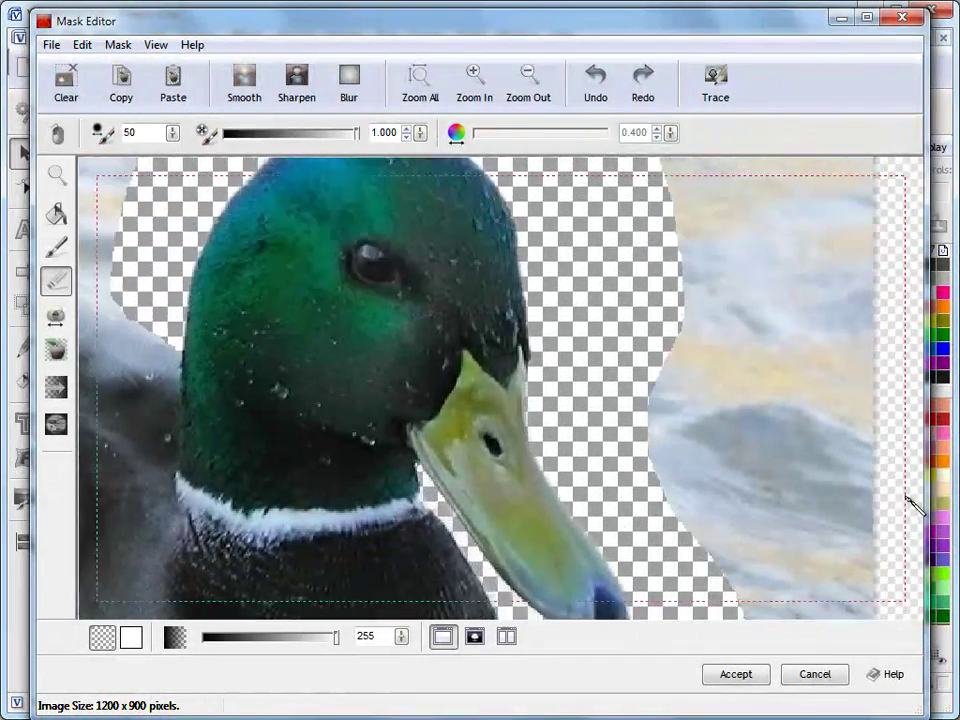
- Scroll to the duck's body, brush a test band across the water, then erase it back
{"action": "scroll", "coordinate": [912, 505], "scroll_direction": "down", "scroll_amount": 5}
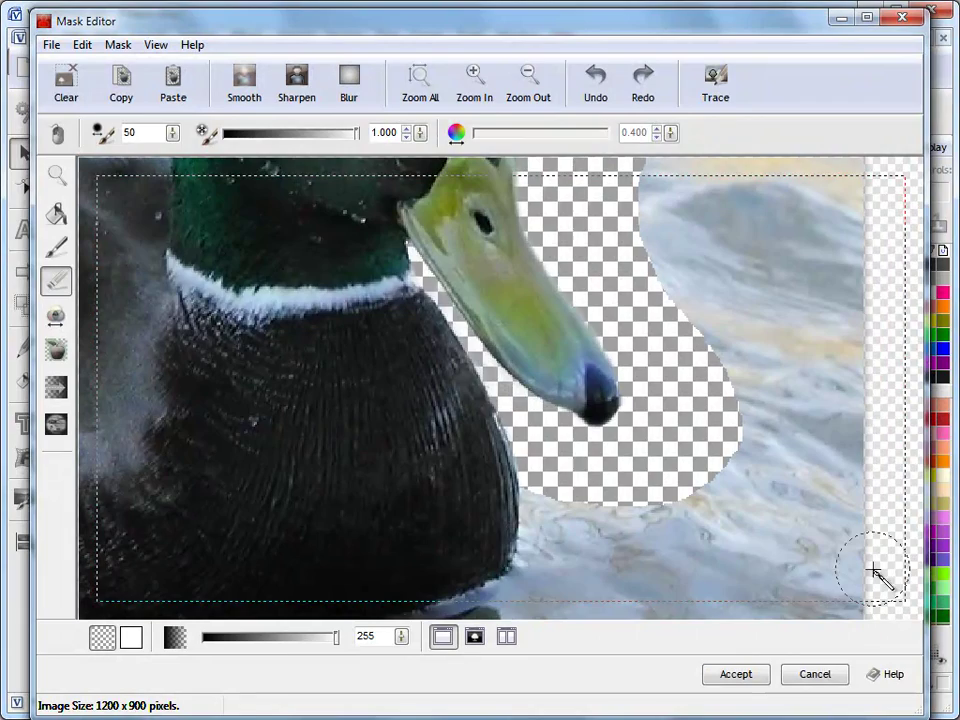
{"action": "scroll", "coordinate": [536, 574], "scroll_direction": "up", "scroll_amount": 5}
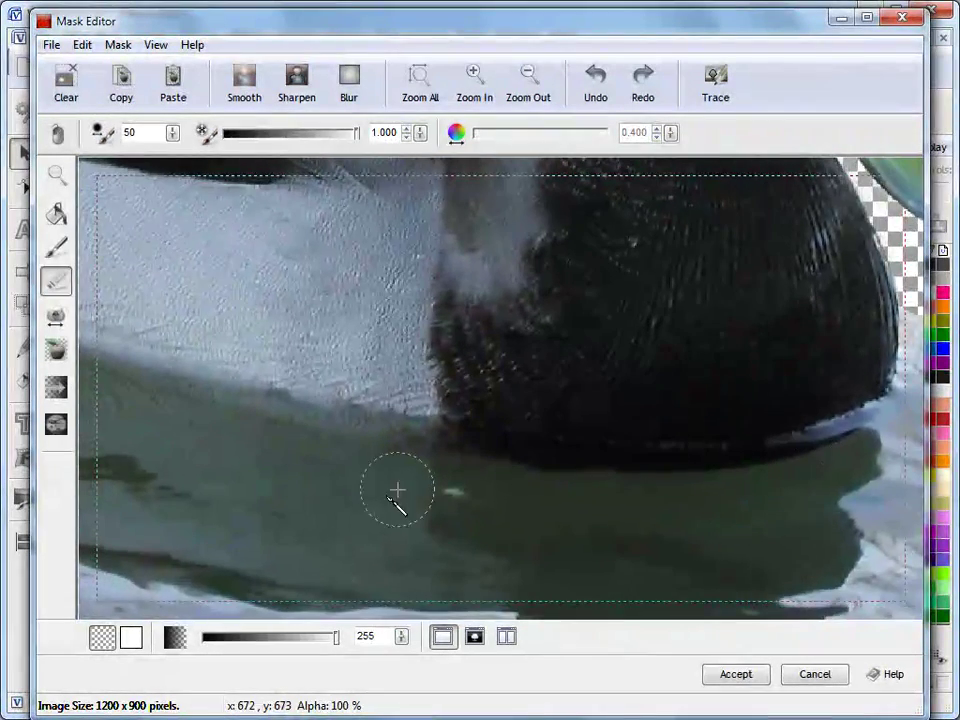
{"action": "scroll", "coordinate": [320, 640], "scroll_direction": "left", "scroll_amount": 3}
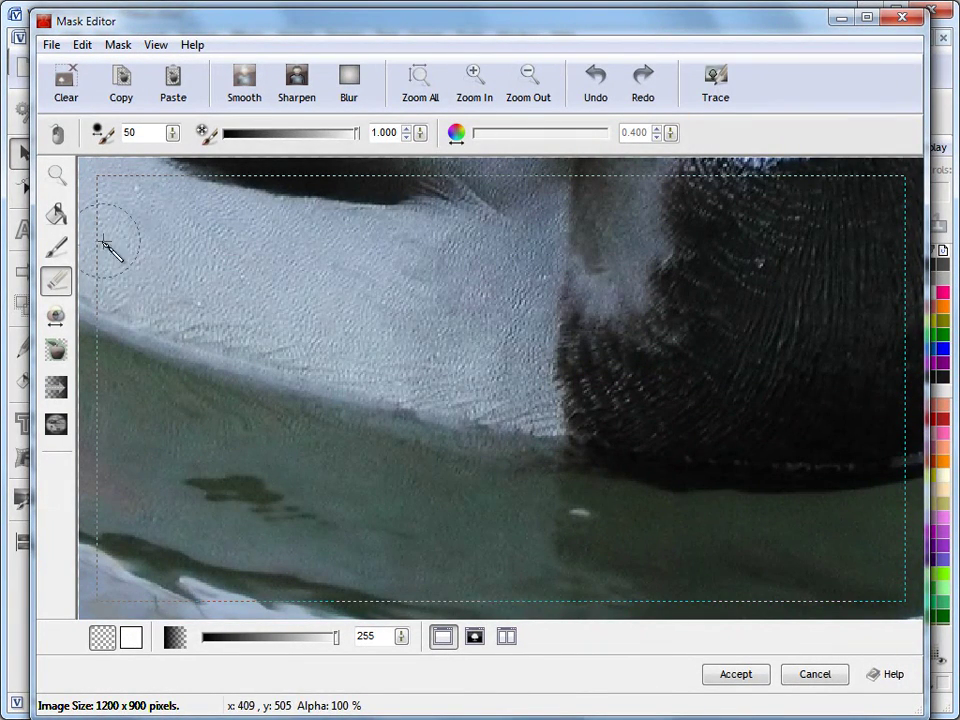
{"action": "left_click", "coordinate": [56, 246]}
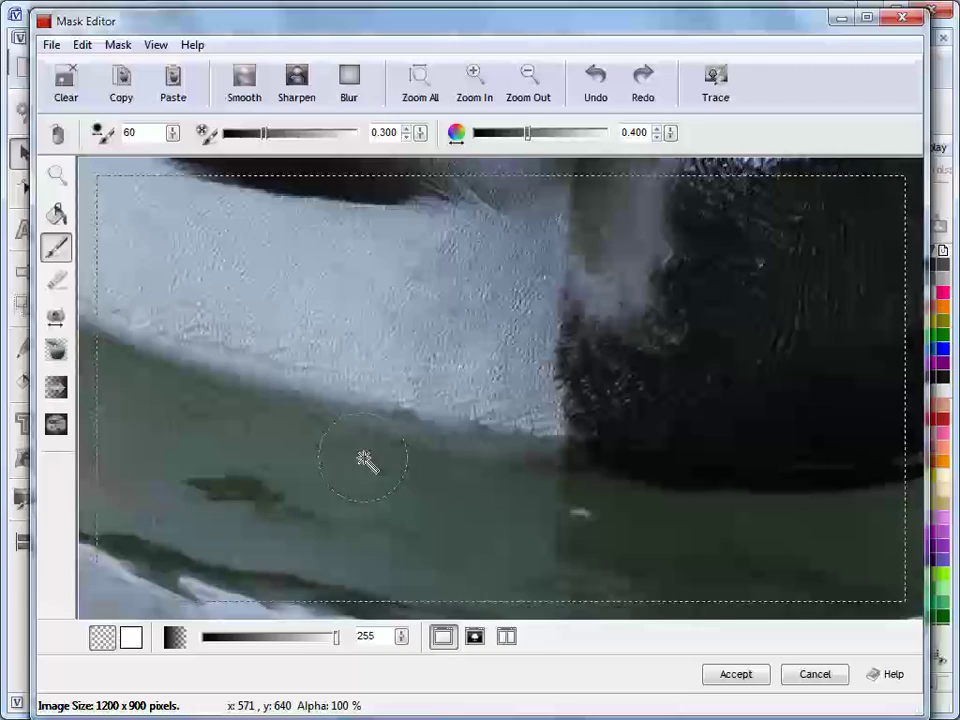
{"action": "mouse_move", "coordinate": [364, 461]}
{"action": "left_mouse_down"}
{"action": "mouse_move", "coordinate": [439, 456]}
{"action": "mouse_move", "coordinate": [504, 467]}
{"action": "mouse_move", "coordinate": [321, 437]}
{"action": "mouse_move", "coordinate": [240, 403]}
{"action": "mouse_move", "coordinate": [630, 488]}
{"action": "mouse_move", "coordinate": [733, 557]}
{"action": "mouse_move", "coordinate": [789, 501]}
{"action": "mouse_move", "coordinate": [579, 493]}
{"action": "mouse_move", "coordinate": [415, 455]}
{"action": "mouse_move", "coordinate": [793, 498]}
{"action": "left_mouse_up"}
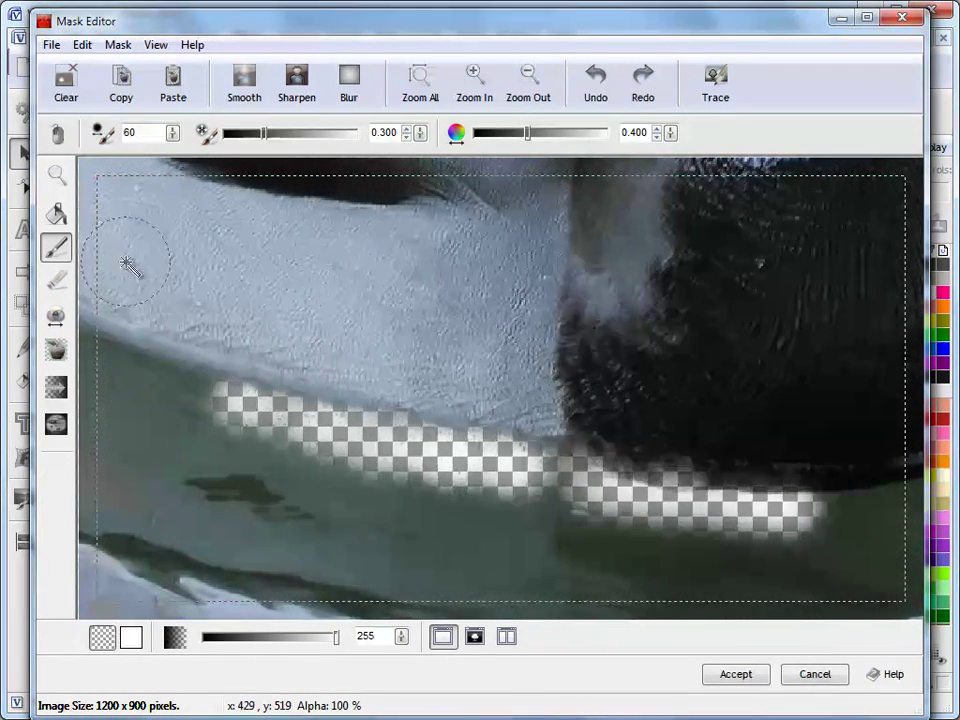
{"action": "left_click", "coordinate": [56, 281]}
{"action": "mouse_move", "coordinate": [231, 407]}
{"action": "left_mouse_down"}
{"action": "mouse_move", "coordinate": [626, 446]}
{"action": "mouse_move", "coordinate": [791, 501]}
{"action": "mouse_move", "coordinate": [669, 521]}
{"action": "mouse_move", "coordinate": [402, 481]}
{"action": "mouse_move", "coordinate": [514, 497]}
{"action": "mouse_move", "coordinate": [613, 482]}
{"action": "mouse_move", "coordinate": [669, 489]}
{"action": "mouse_move", "coordinate": [455, 446]}
{"action": "left_mouse_up"}
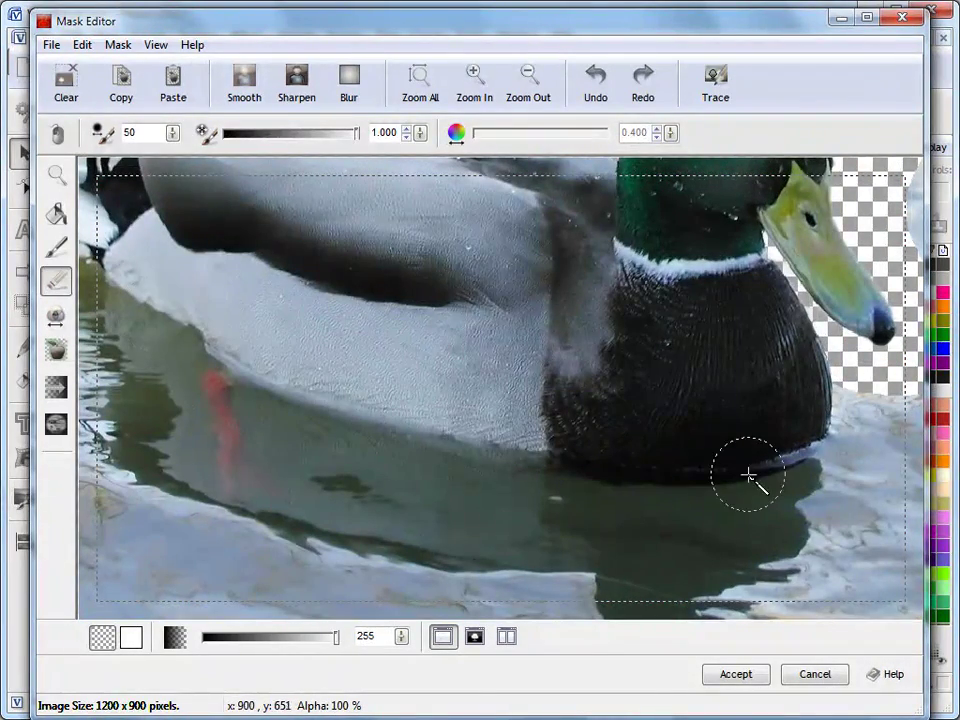
- Draw a Fatline along the waterline from the tail, under the breast, and up around it
{"action": "left_click", "coordinate": [56, 349]}
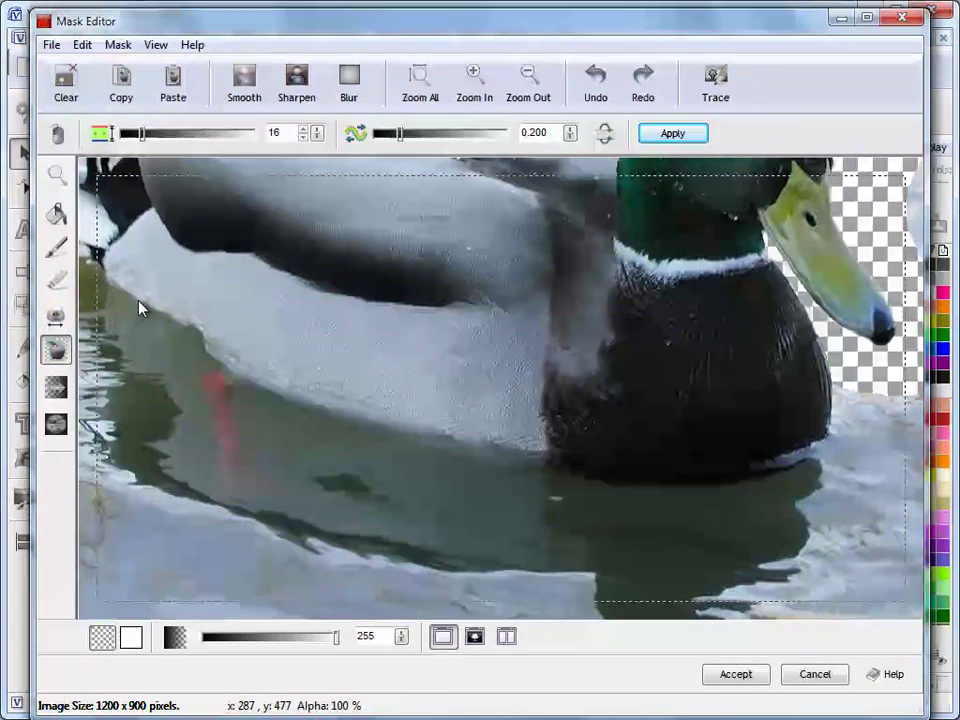
{"action": "left_click", "coordinate": [110, 283]}
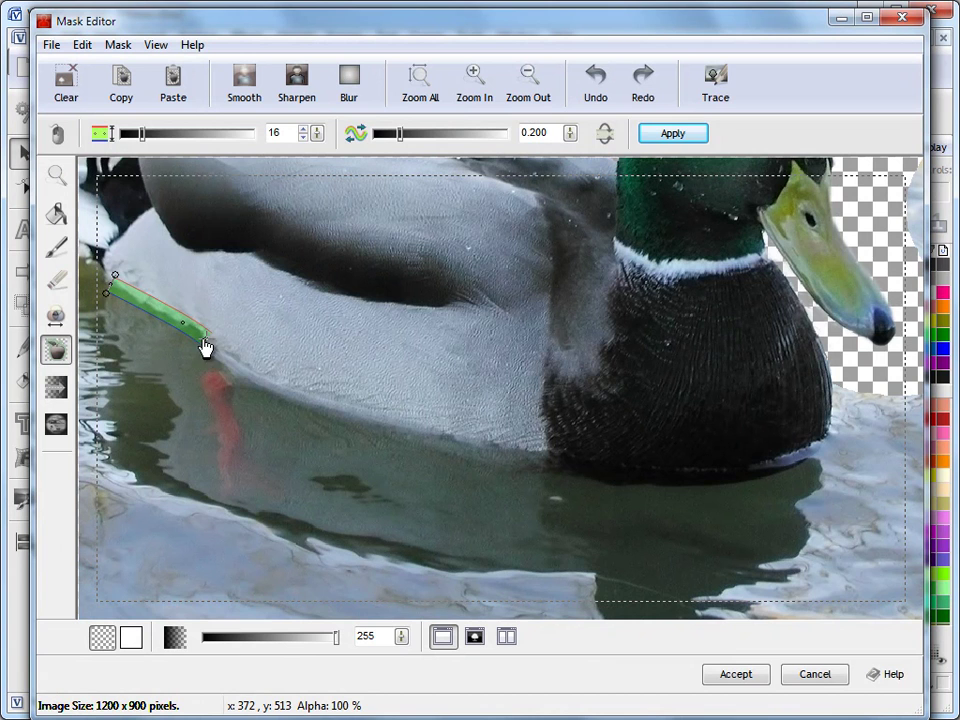
{"action": "left_click", "coordinate": [201, 335]}
{"action": "left_click", "coordinate": [221, 362]}
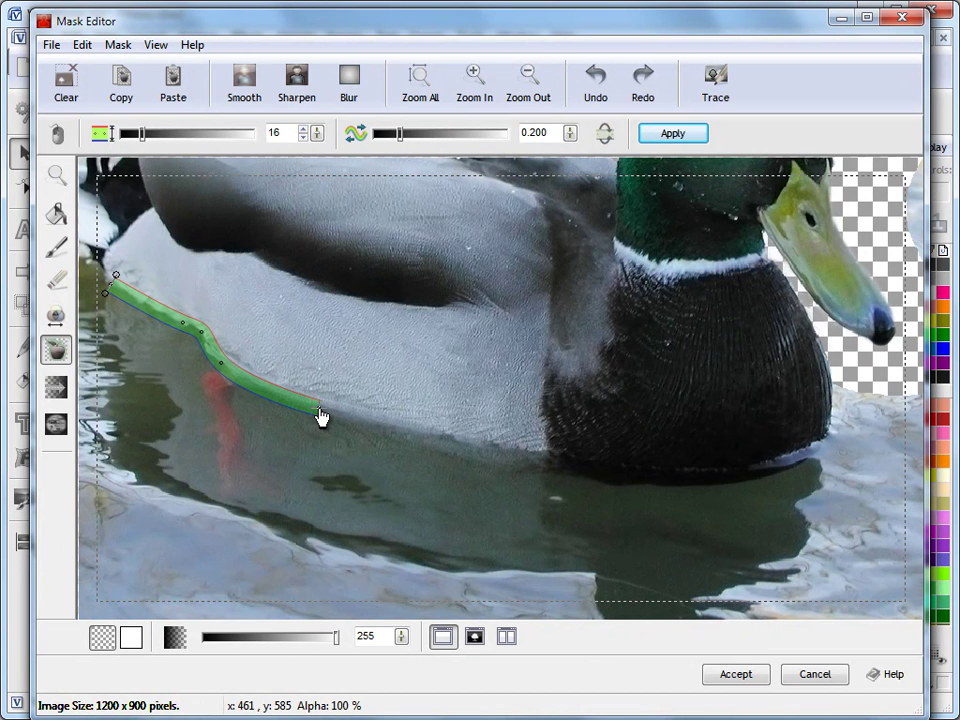
{"action": "left_click", "coordinate": [323, 409]}
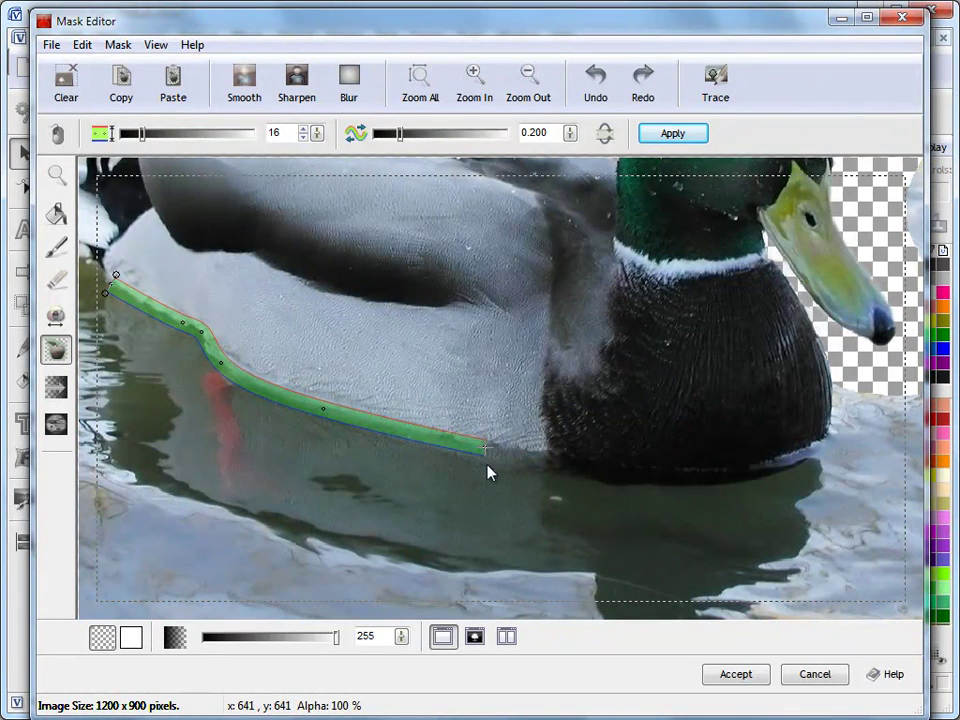
{"action": "left_click", "coordinate": [548, 454]}
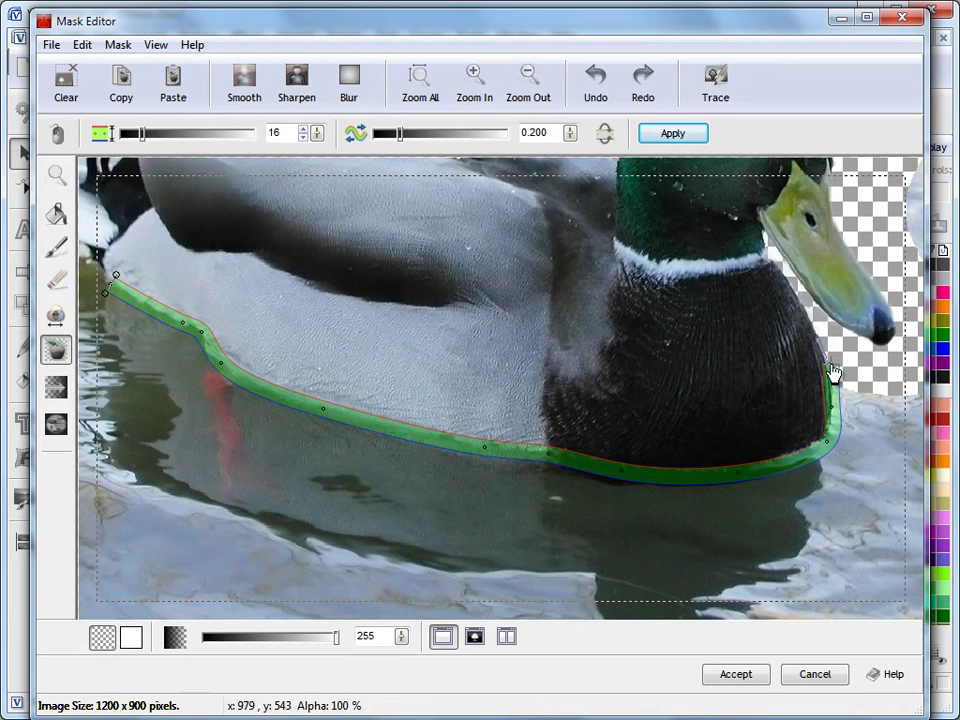
{"action": "left_click", "coordinate": [830, 364]}
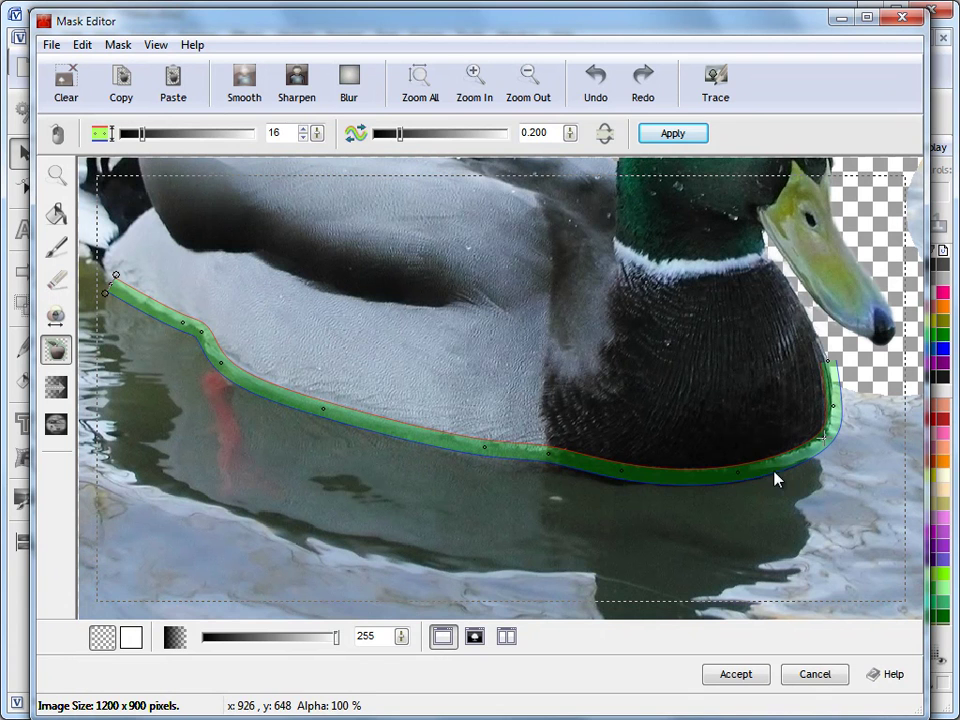
- Select points along the new line from under the breast back toward the tail
{"action": "left_click", "coordinate": [738, 474]}
{"action": "left_click", "coordinate": [627, 472]}
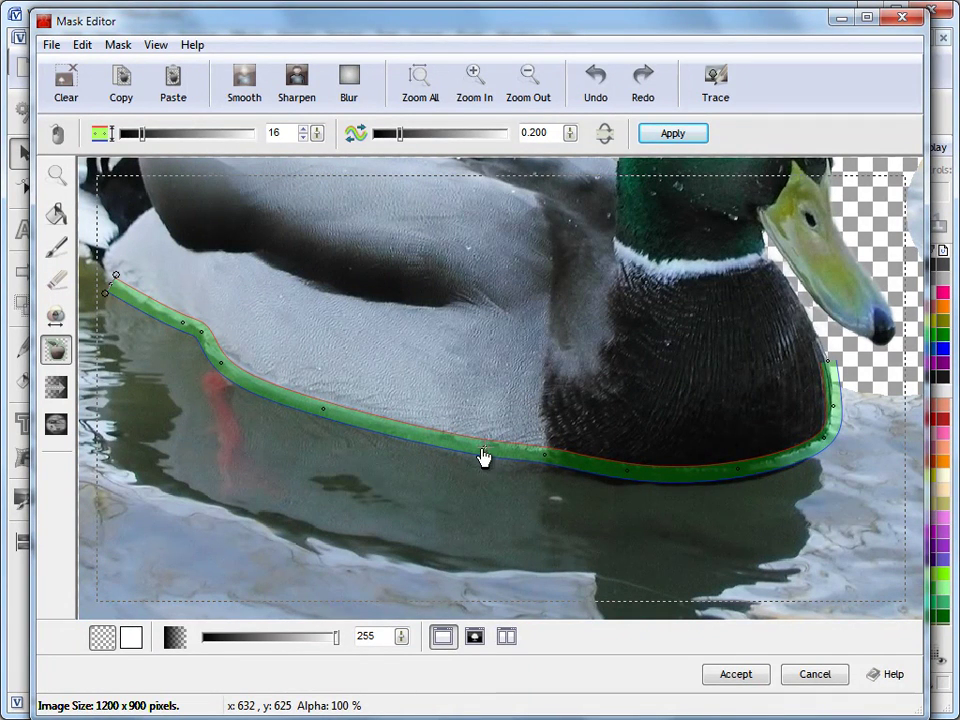
{"action": "left_click", "coordinate": [421, 436]}
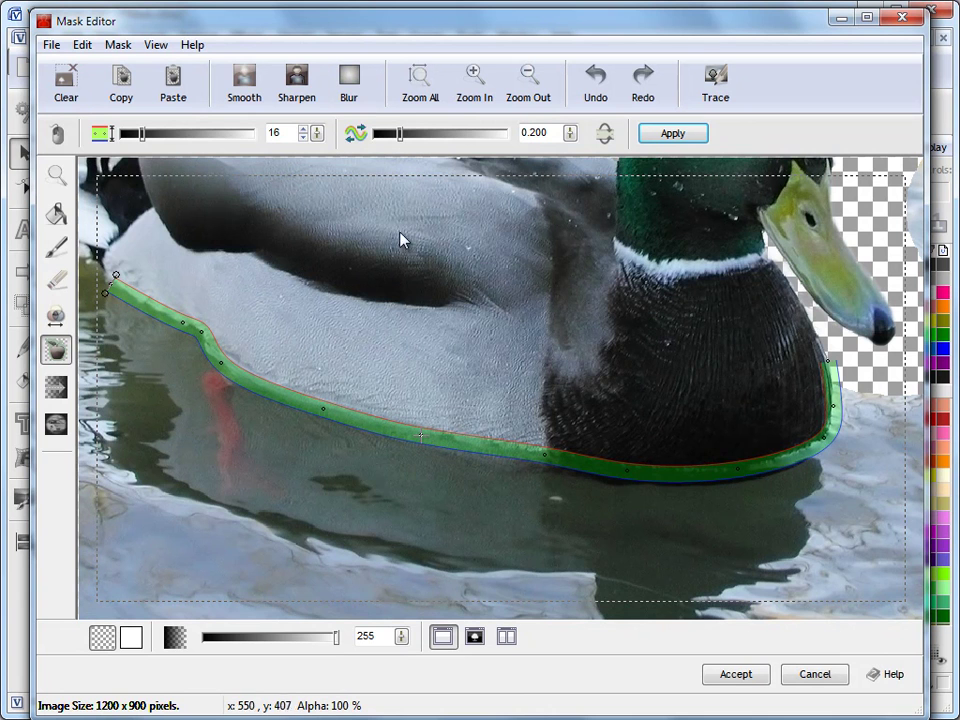
{"action": "left_click", "coordinate": [197, 335]}
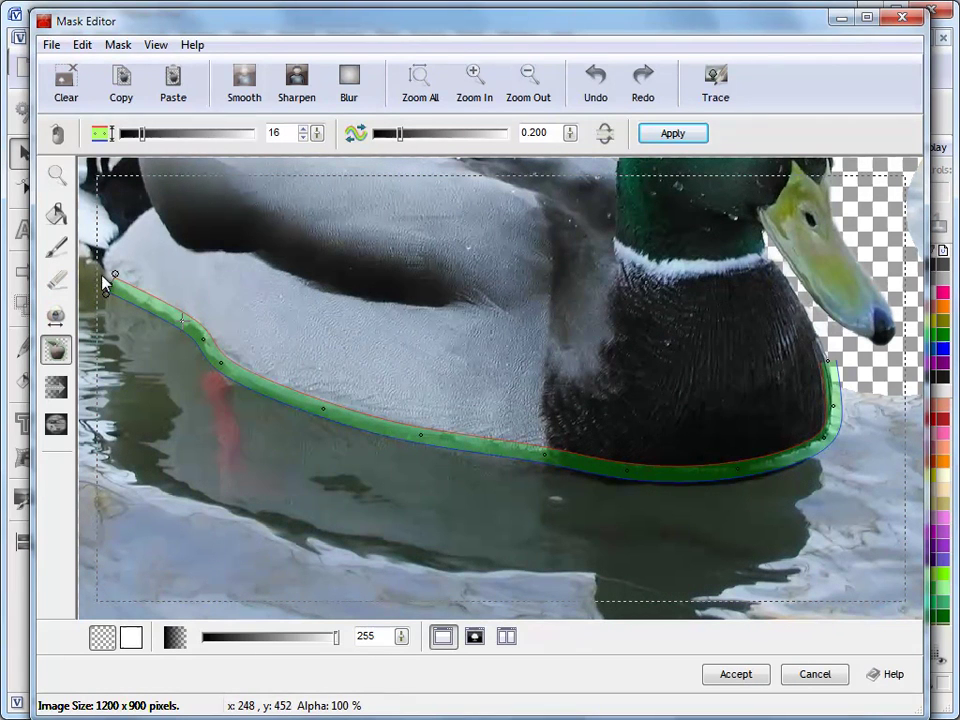
- Close the traced Fatline into a mask area, undoing and redoing it once
{"action": "double_click", "coordinate": [152, 258]}
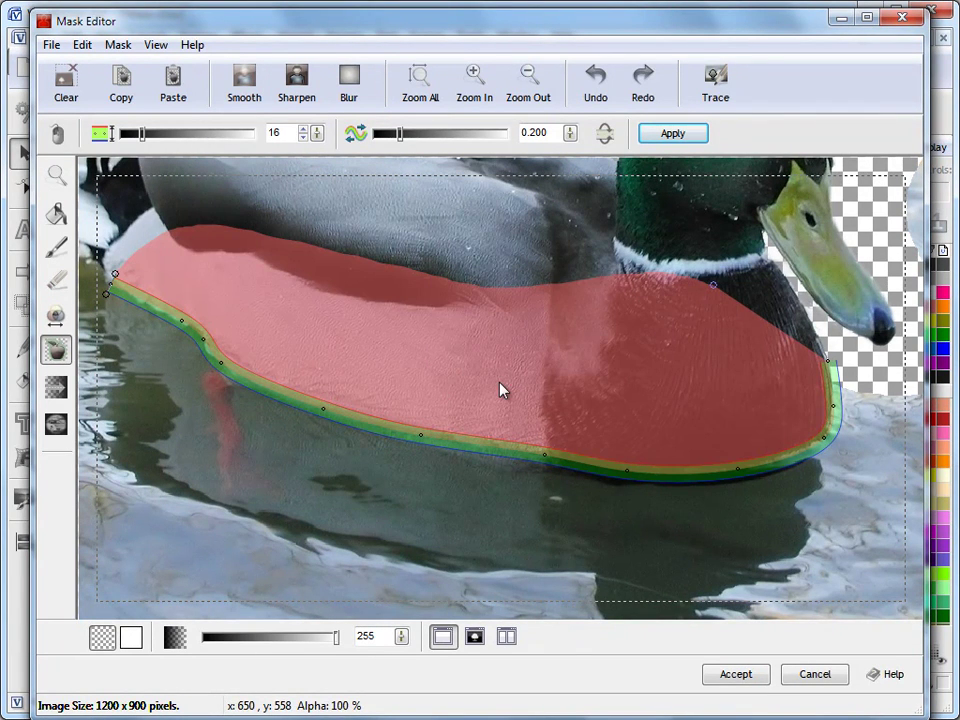
{"action": "left_click", "coordinate": [612, 93]}
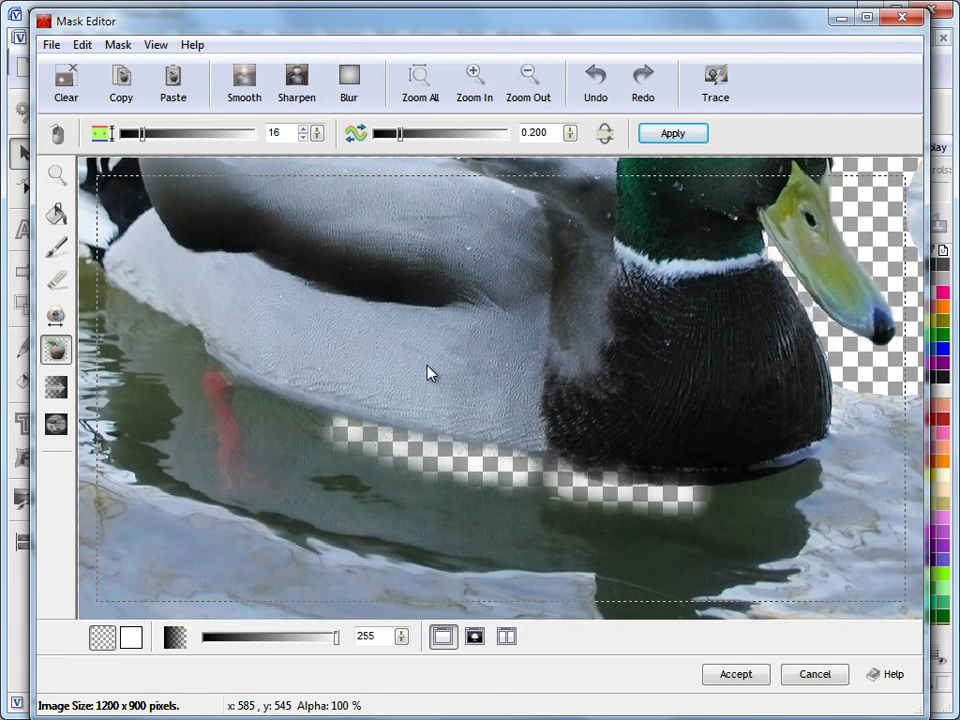
{"action": "left_click", "coordinate": [638, 95]}
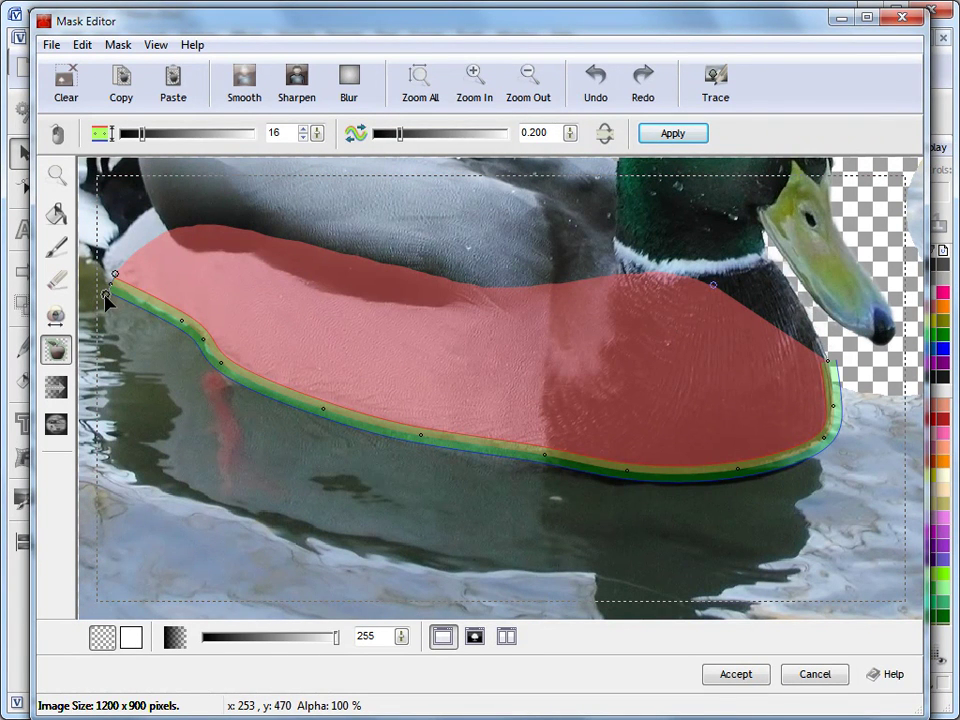
- Flip until the duck's body is kept, paint the water below red, and apply the mask
{"action": "left_click", "coordinate": [604, 134]}
{"action": "left_click", "coordinate": [606, 138]}
{"action": "left_click", "coordinate": [606, 138]}
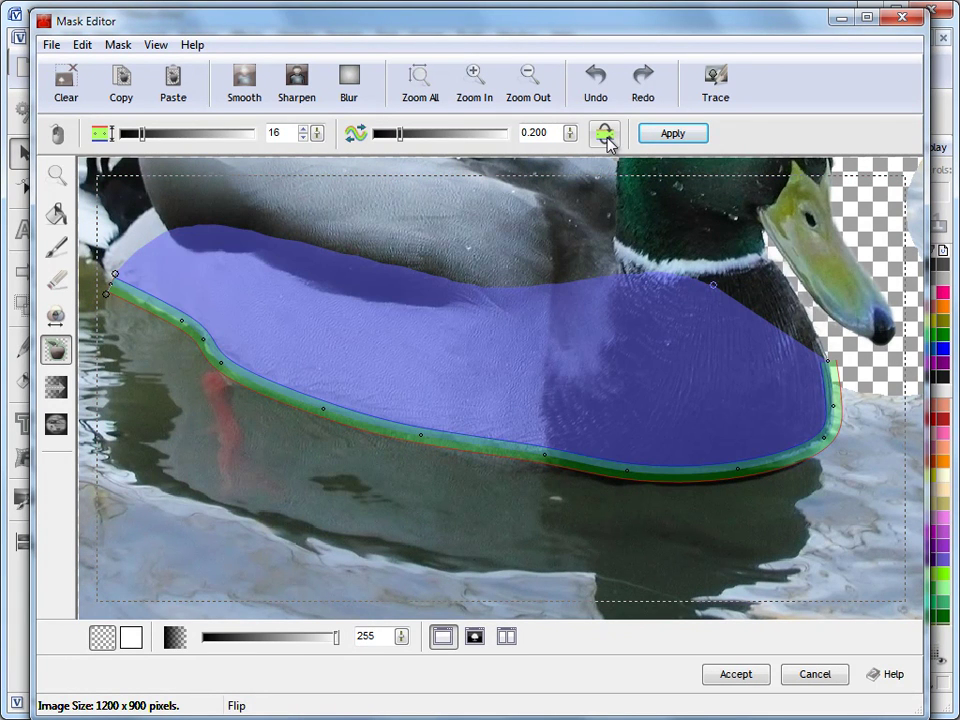
{"action": "mouse_move", "coordinate": [105, 305]}
{"action": "left_mouse_down"}
{"action": "mouse_move", "coordinate": [58, 397]}
{"action": "mouse_move", "coordinate": [263, 533]}
{"action": "mouse_move", "coordinate": [428, 621]}
{"action": "mouse_move", "coordinate": [740, 625]}
{"action": "mouse_move", "coordinate": [888, 593]}
{"action": "mouse_move", "coordinate": [918, 515]}
{"action": "mouse_move", "coordinate": [903, 395]}
{"action": "mouse_move", "coordinate": [868, 371]}
{"action": "left_mouse_up"}
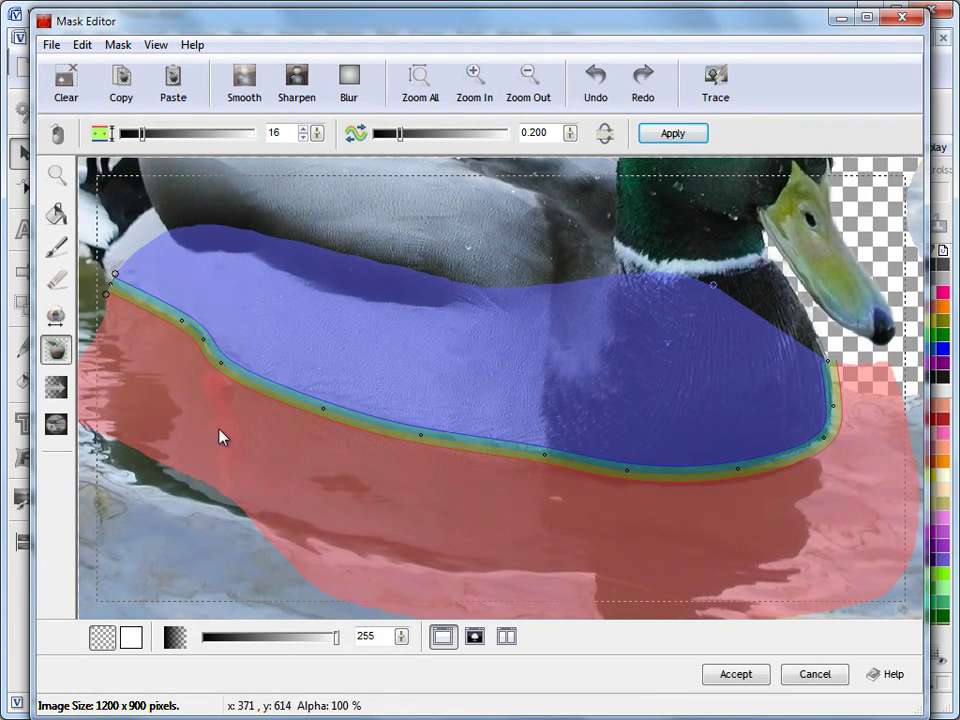
{"action": "left_click", "coordinate": [662, 139]}
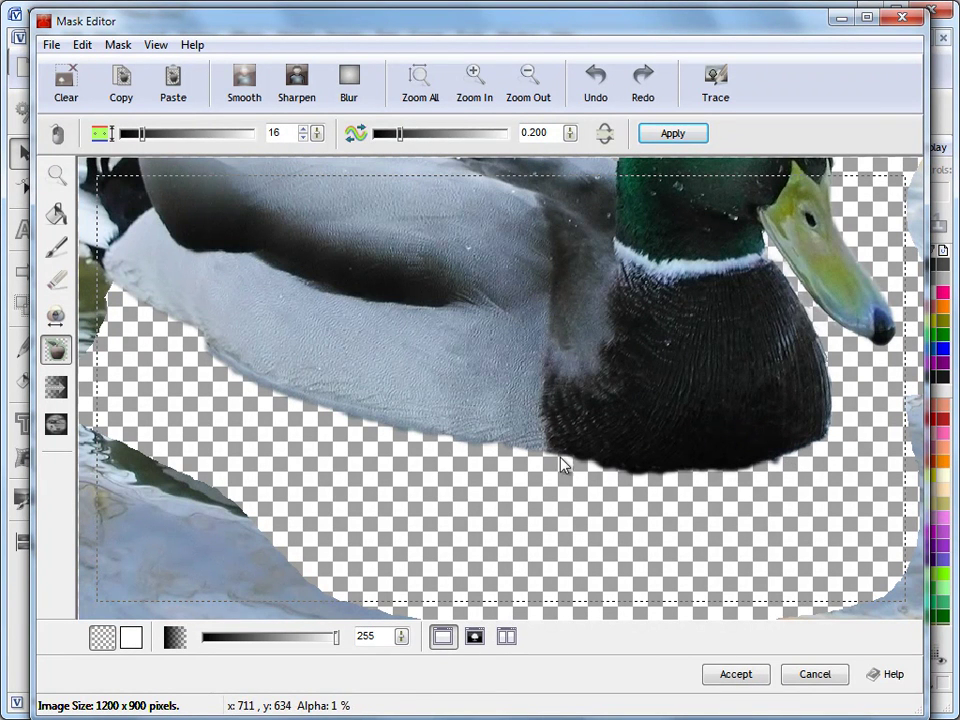
- Apply the water-removal mask with edge smoothness lowered to 0.050
{"action": "left_click", "coordinate": [606, 136]}
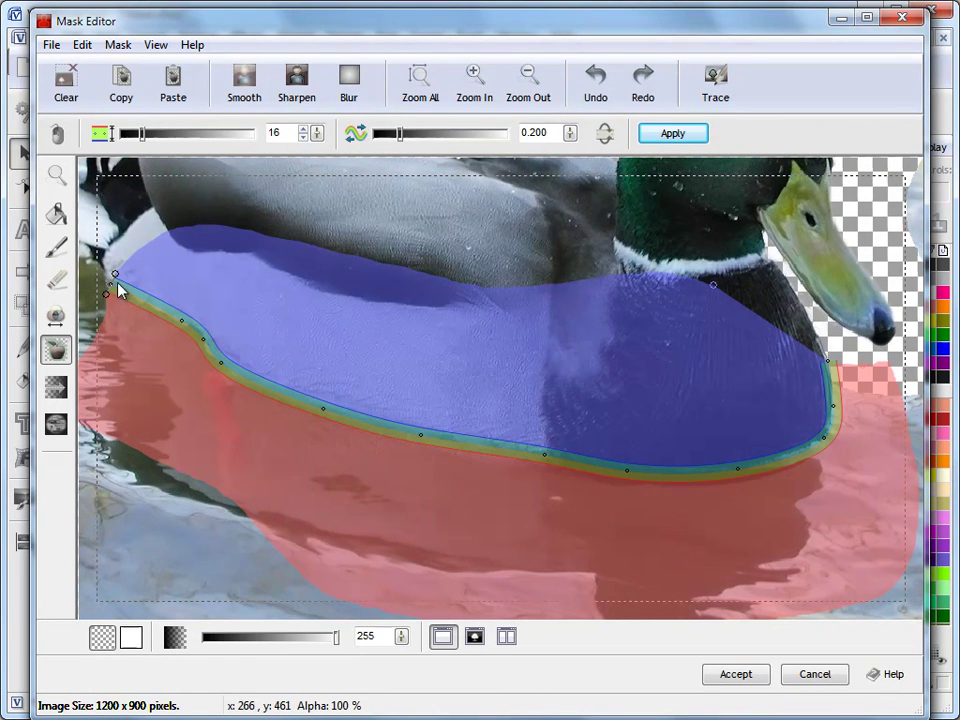
{"action": "left_click", "coordinate": [573, 137]}
{"action": "left_click", "coordinate": [573, 137]}
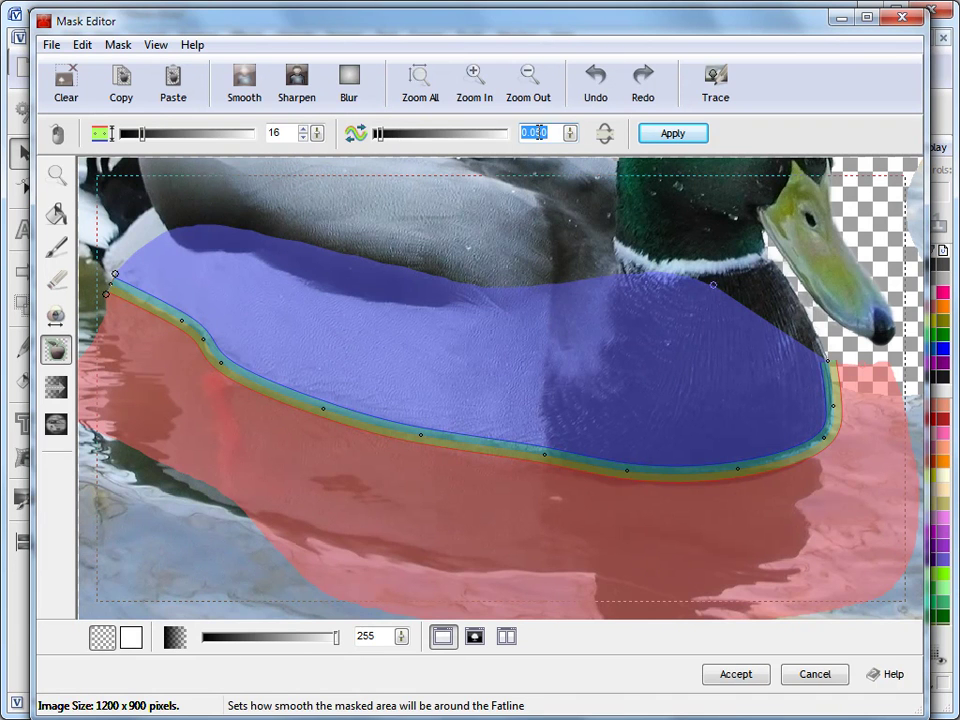
{"action": "left_click", "coordinate": [688, 139]}
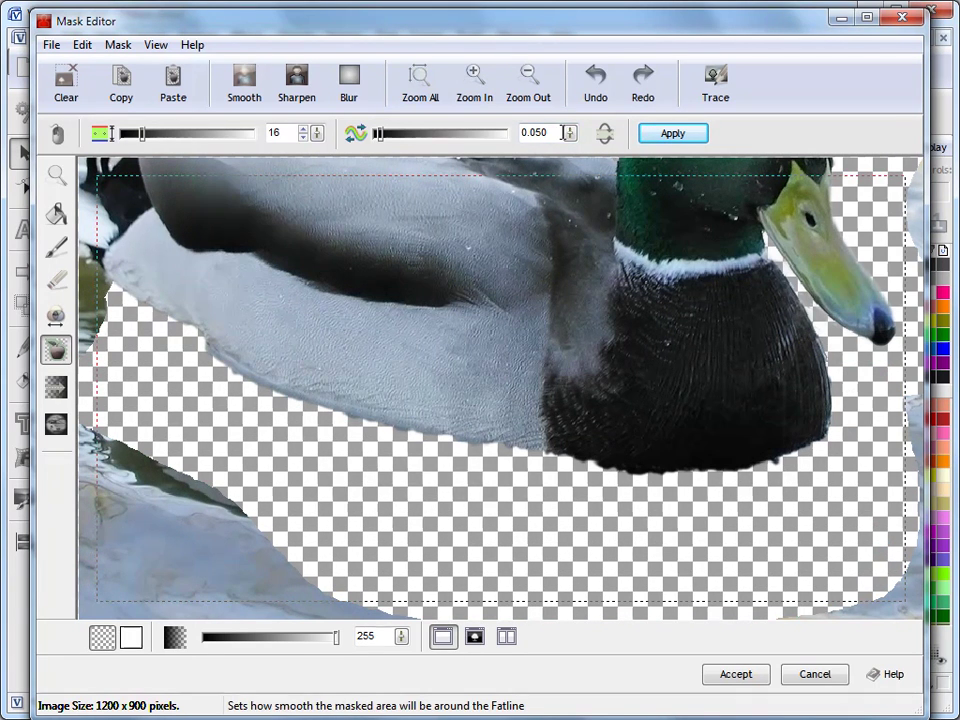
- Undo that application and reapply the mask with edge smoothness 1.000
{"action": "left_click_drag", "start_coordinate": [570, 133], "coordinate": [588, 52]}
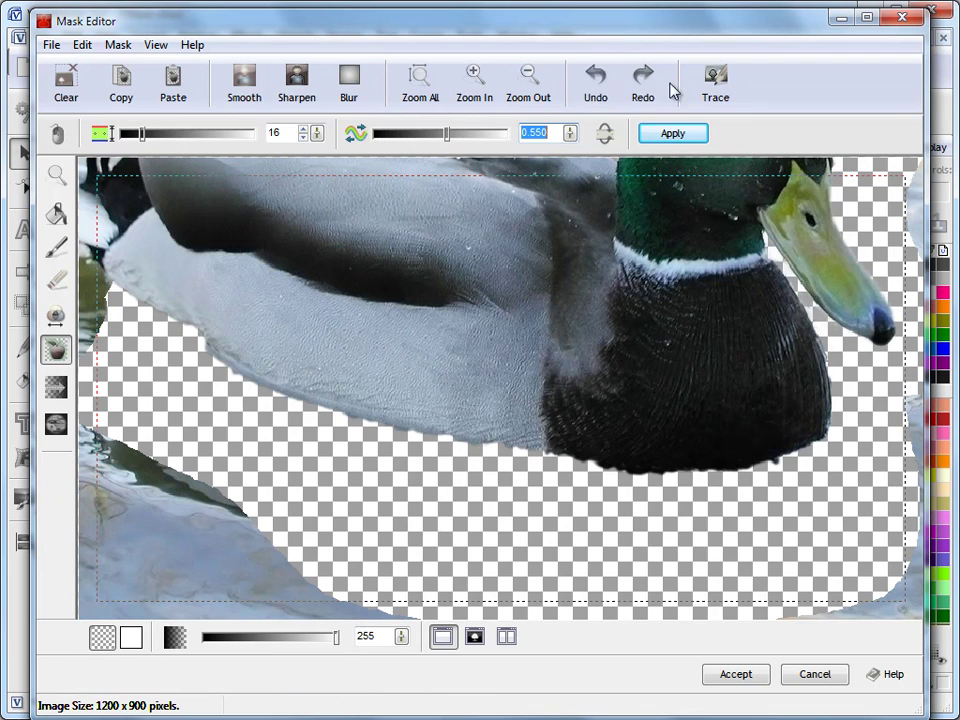
{"action": "left_click", "coordinate": [596, 81]}
{"action": "left_click_drag", "start_coordinate": [570, 133], "coordinate": [588, 93]}
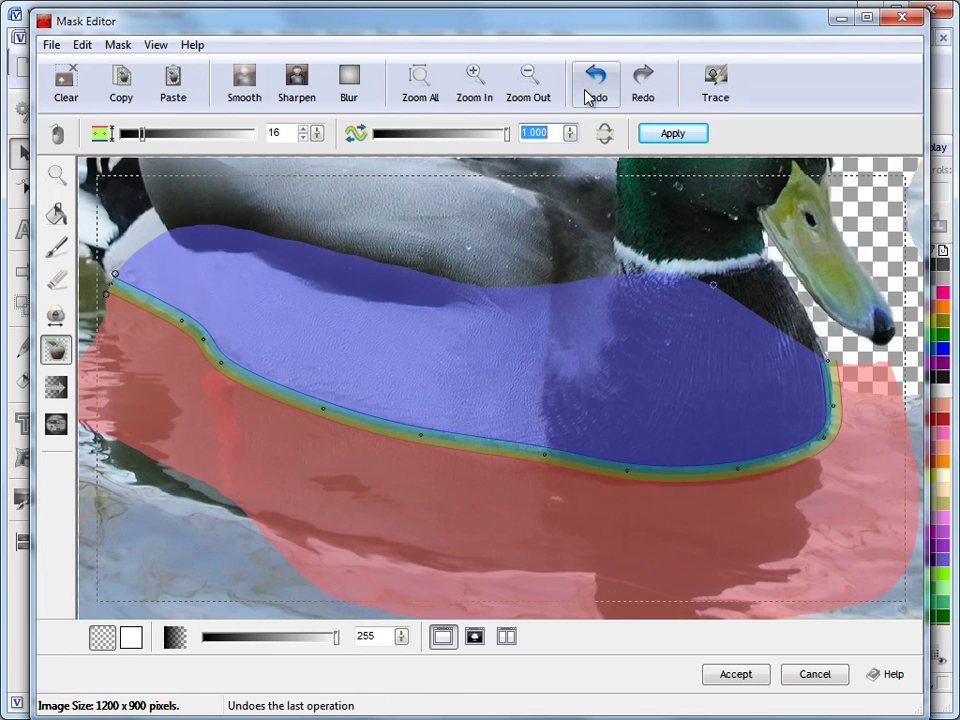
{"action": "left_click", "coordinate": [672, 135]}
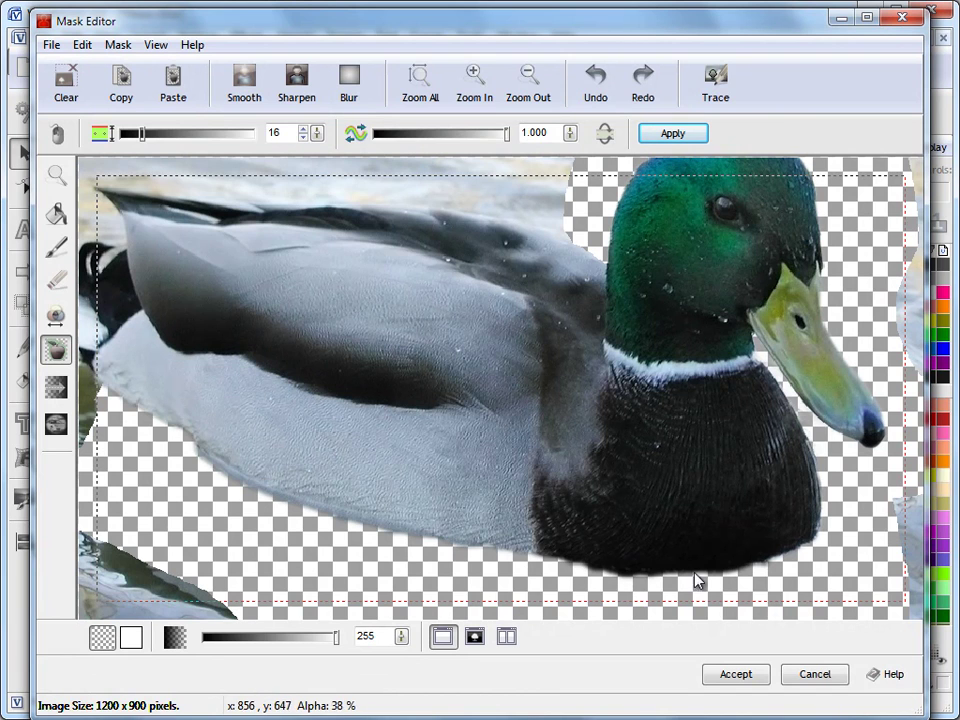
- Draw a Fatline along the duck's back, adjust its tail end and curve, and paint the water above red
{"action": "scroll", "coordinate": [590, 347], "scroll_direction": "up", "scroll_amount": 5}
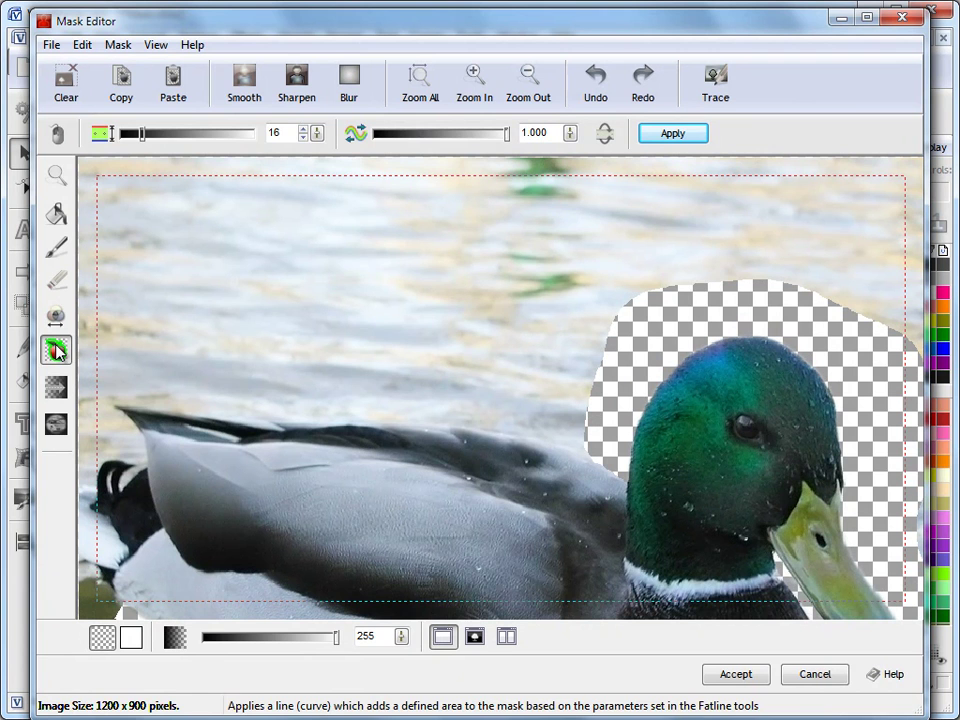
{"action": "mouse_move", "coordinate": [199, 430]}
{"action": "left_mouse_down"}
{"action": "mouse_move", "coordinate": [438, 428]}
{"action": "mouse_move", "coordinate": [613, 480]}
{"action": "left_mouse_up"}
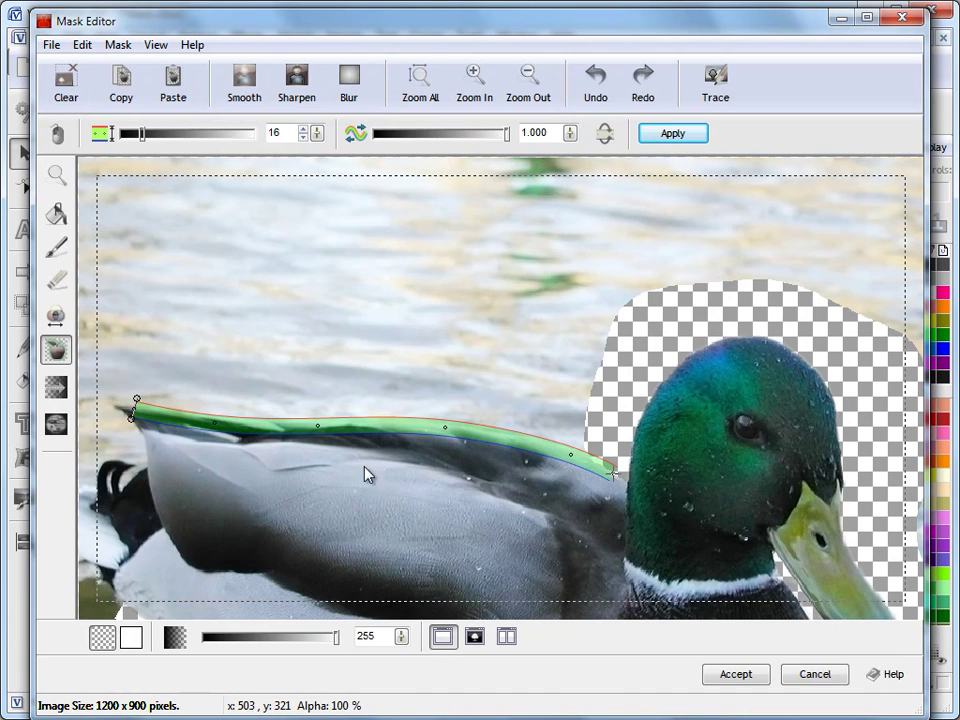
{"action": "left_click_drag", "start_coordinate": [126, 412], "coordinate": [115, 412]}
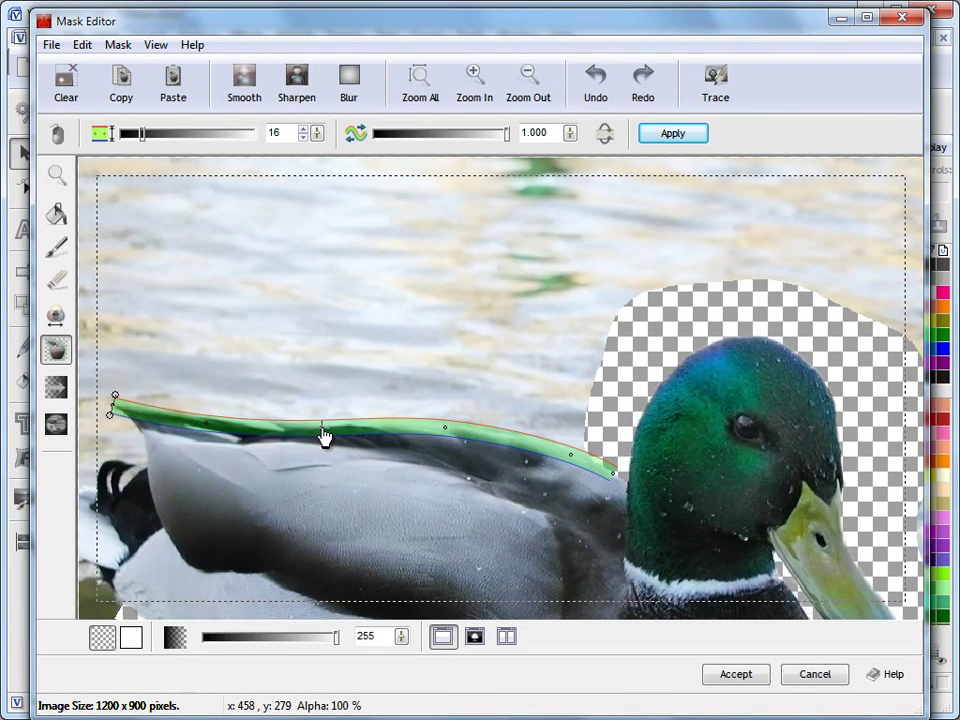
{"action": "left_click_drag", "start_coordinate": [442, 433], "coordinate": [448, 434]}
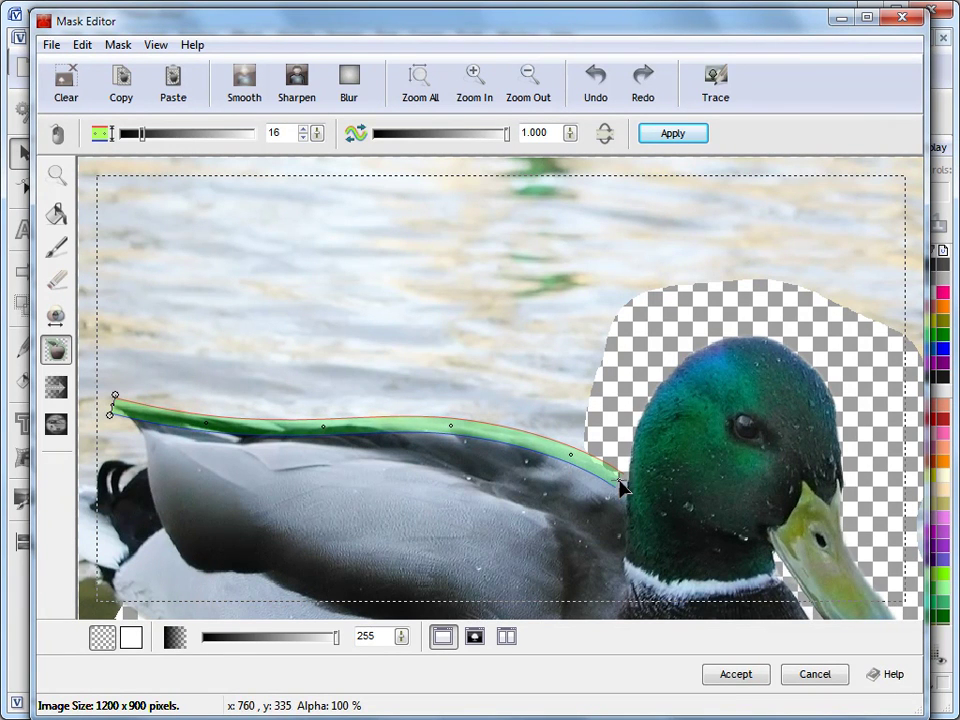
{"action": "mouse_move", "coordinate": [115, 398]}
{"action": "left_mouse_down"}
{"action": "mouse_move", "coordinate": [202, 257]}
{"action": "mouse_move", "coordinate": [404, 289]}
{"action": "mouse_move", "coordinate": [545, 287]}
{"action": "mouse_move", "coordinate": [614, 325]}
{"action": "mouse_move", "coordinate": [640, 317]}
{"action": "mouse_move", "coordinate": [624, 456]}
{"action": "left_mouse_up"}
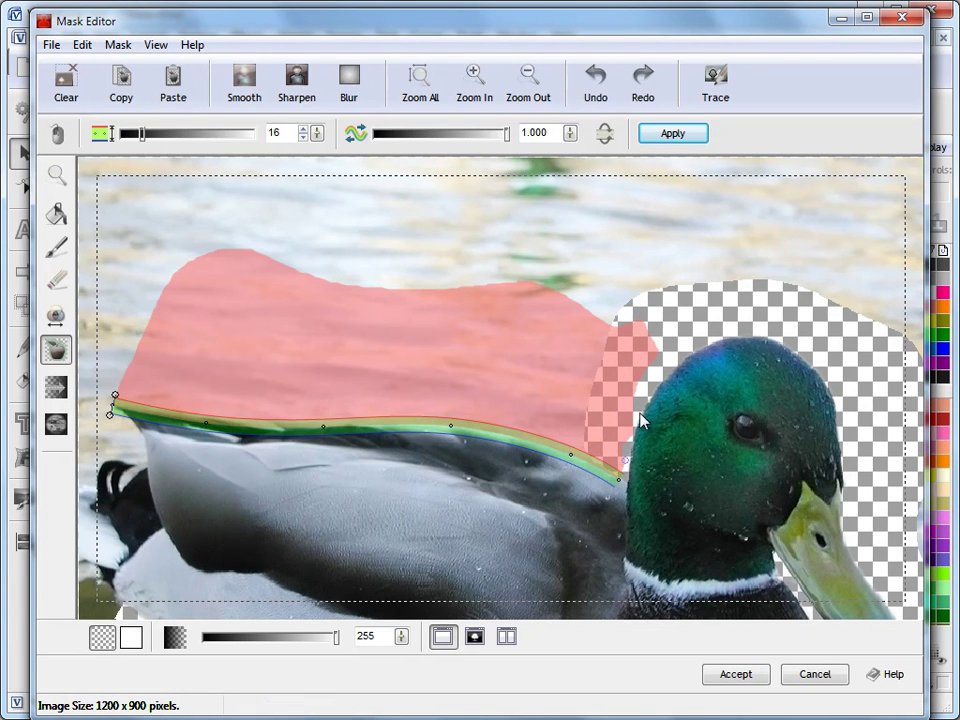
- Apply the mask to remove the water above the back, checking the black-and-white mask view
{"action": "left_click", "coordinate": [672, 134]}
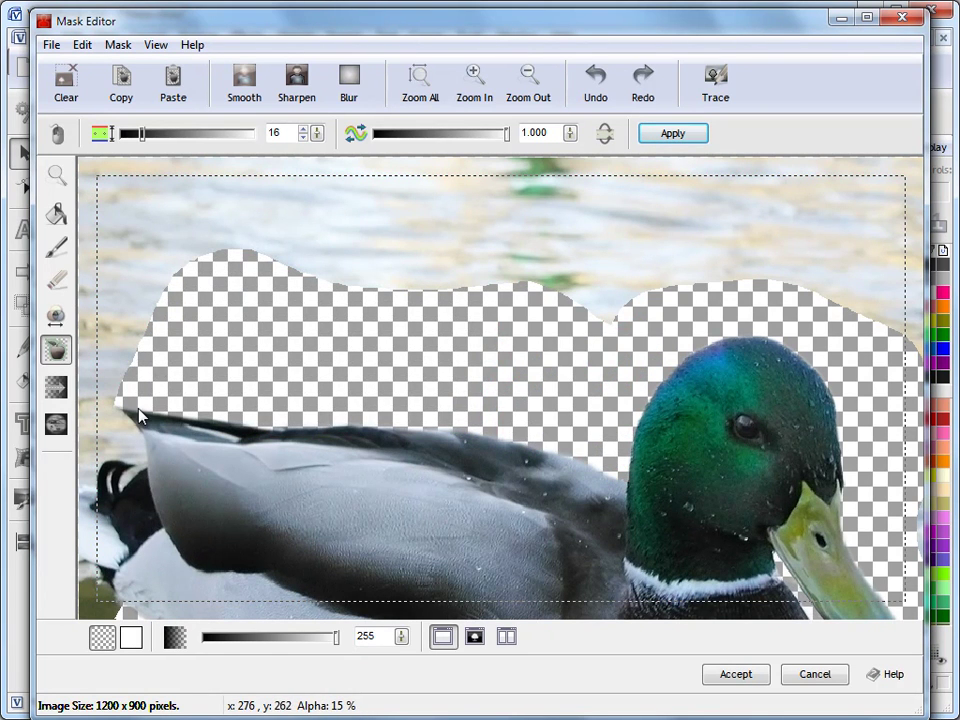
{"action": "left_click", "coordinate": [475, 636]}
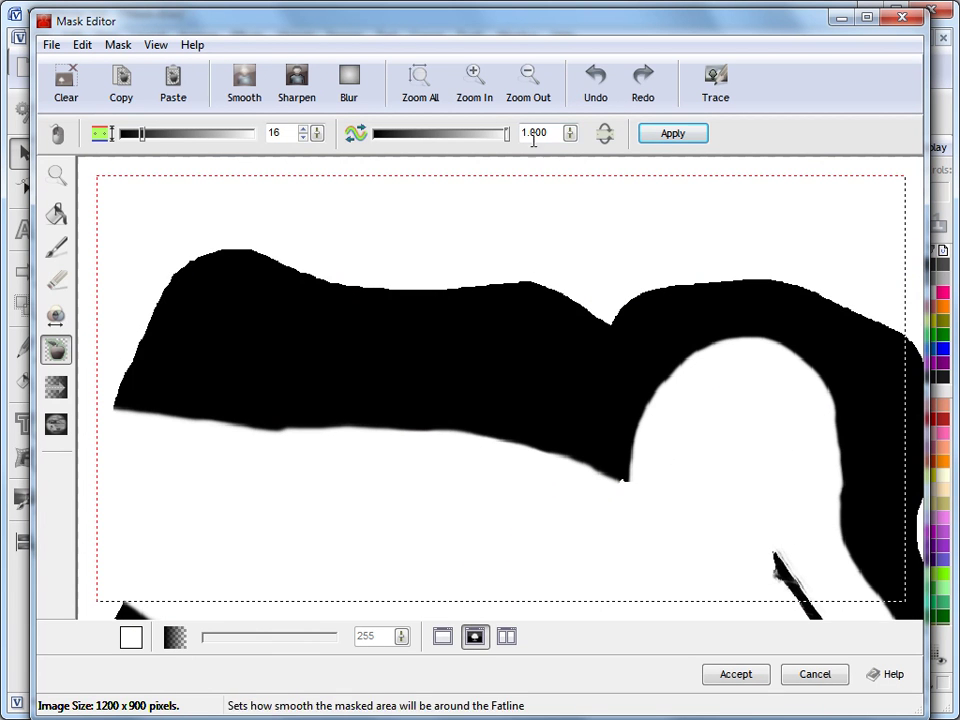
{"action": "left_click", "coordinate": [443, 636]}
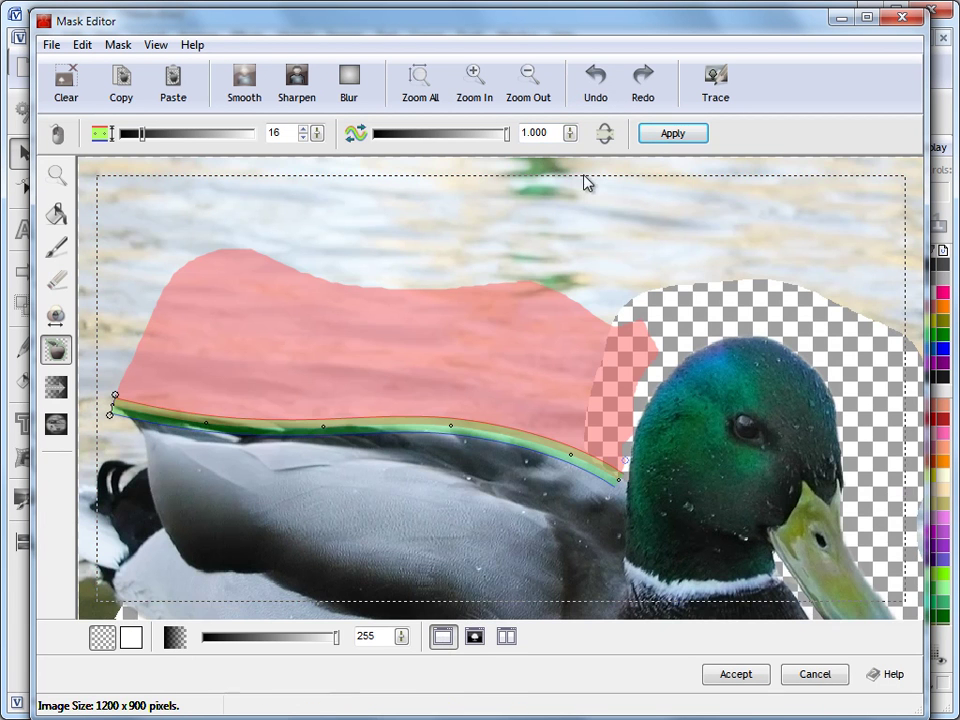
- Try edge smoothness 0.150, then undo and reapply at 0.000, showing the photo with the mask
{"action": "left_click_drag", "start_coordinate": [570, 133], "coordinate": [590, 200]}
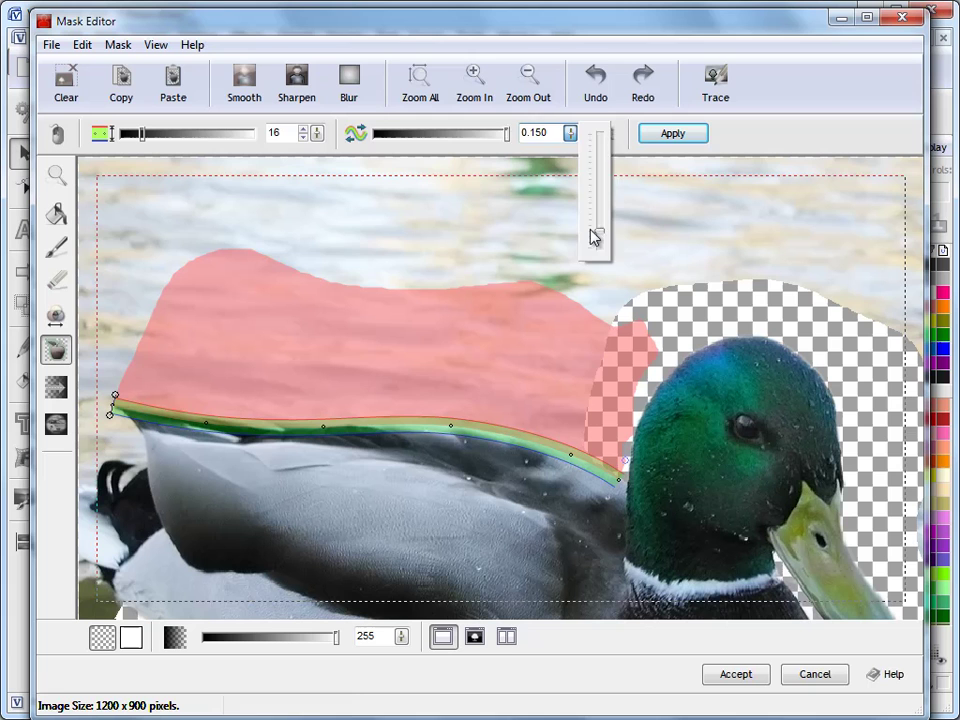
{"action": "left_click_drag", "start_coordinate": [594, 236], "coordinate": [545, 155]}
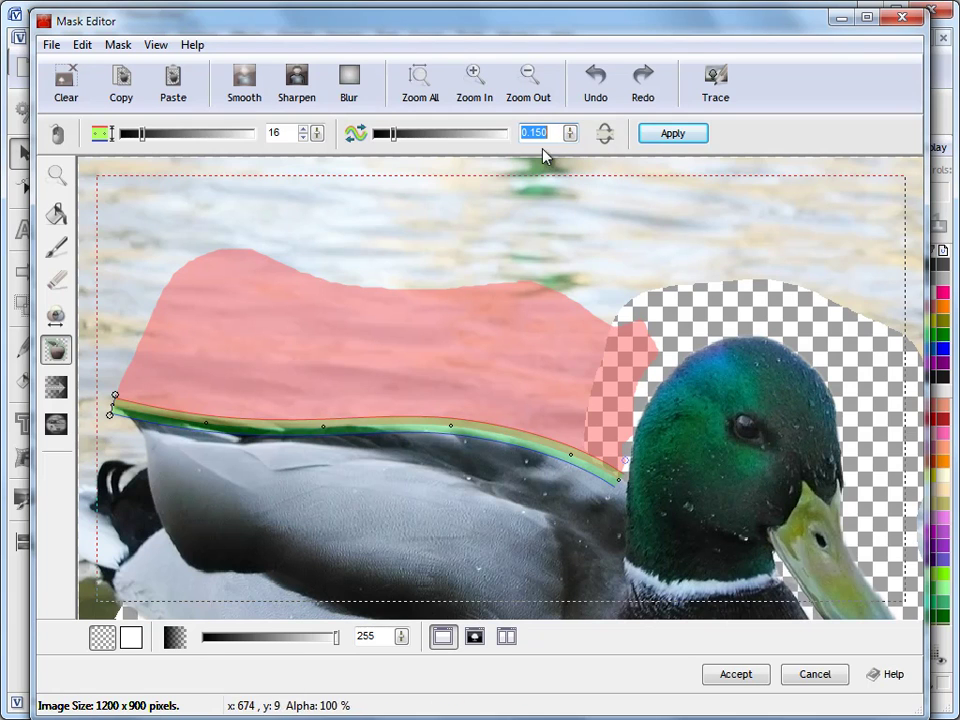
{"action": "left_click", "coordinate": [658, 139]}
{"action": "left_click", "coordinate": [474, 637]}
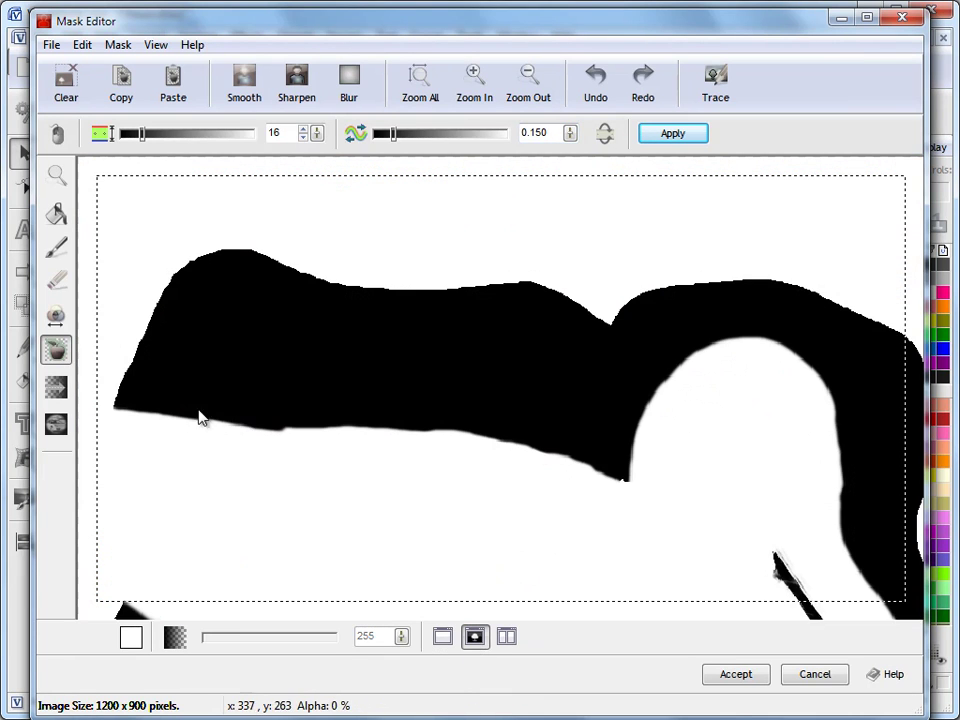
{"action": "left_click", "coordinate": [596, 88]}
{"action": "left_click_drag", "start_coordinate": [569, 133], "coordinate": [577, 308]}
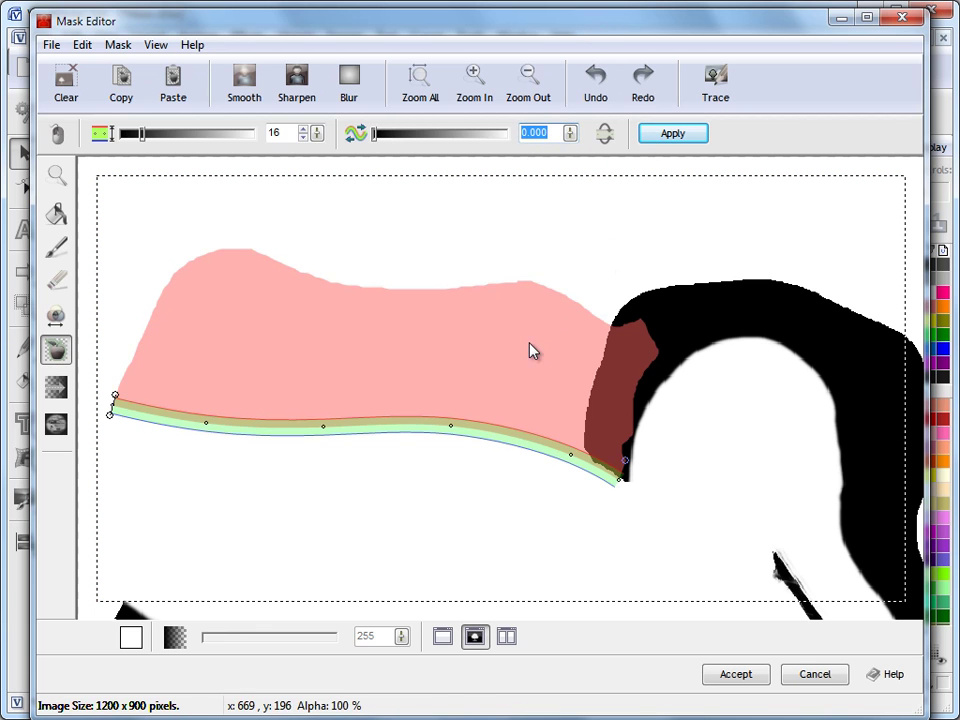
{"action": "left_click", "coordinate": [672, 138]}
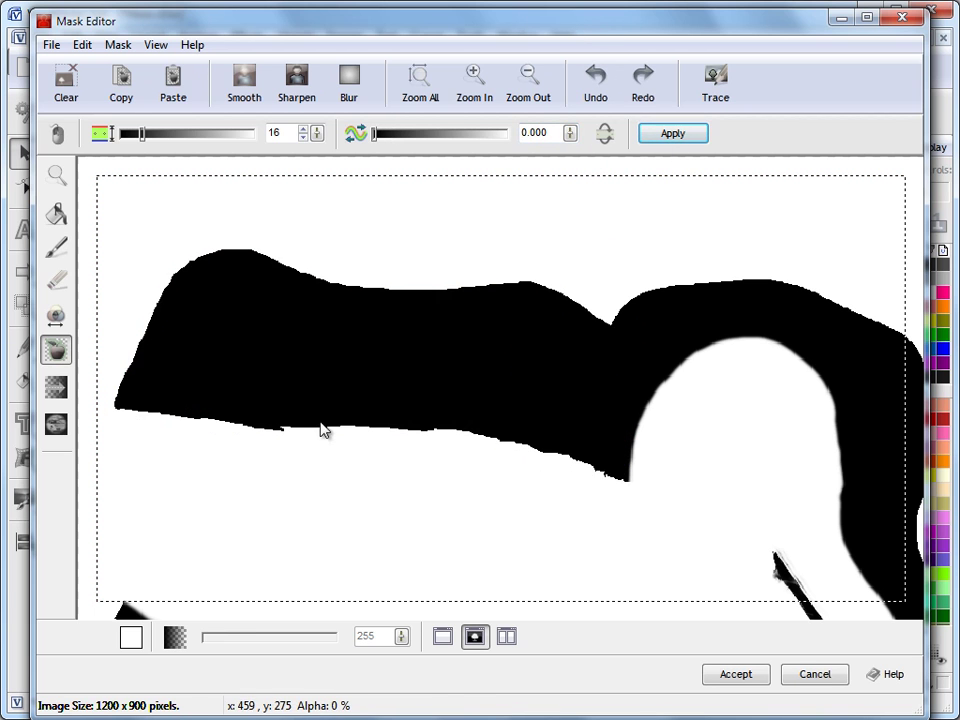
{"action": "left_click", "coordinate": [452, 638]}
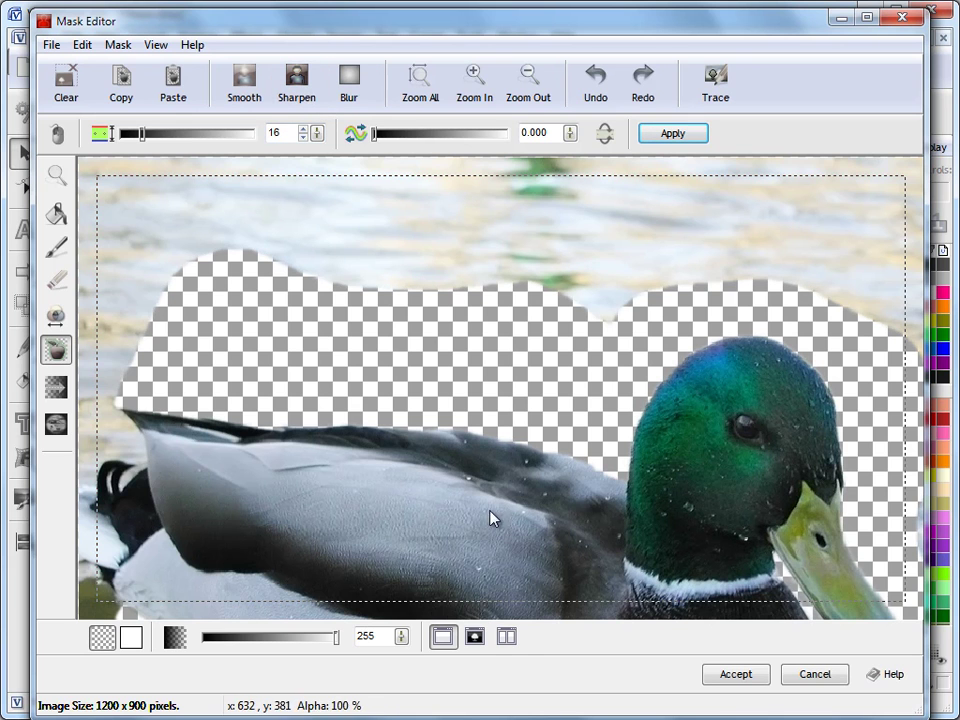
- In mask-only view, try Sharpen and Smooth on the duck's mask edges
{"action": "left_click", "coordinate": [474, 638]}
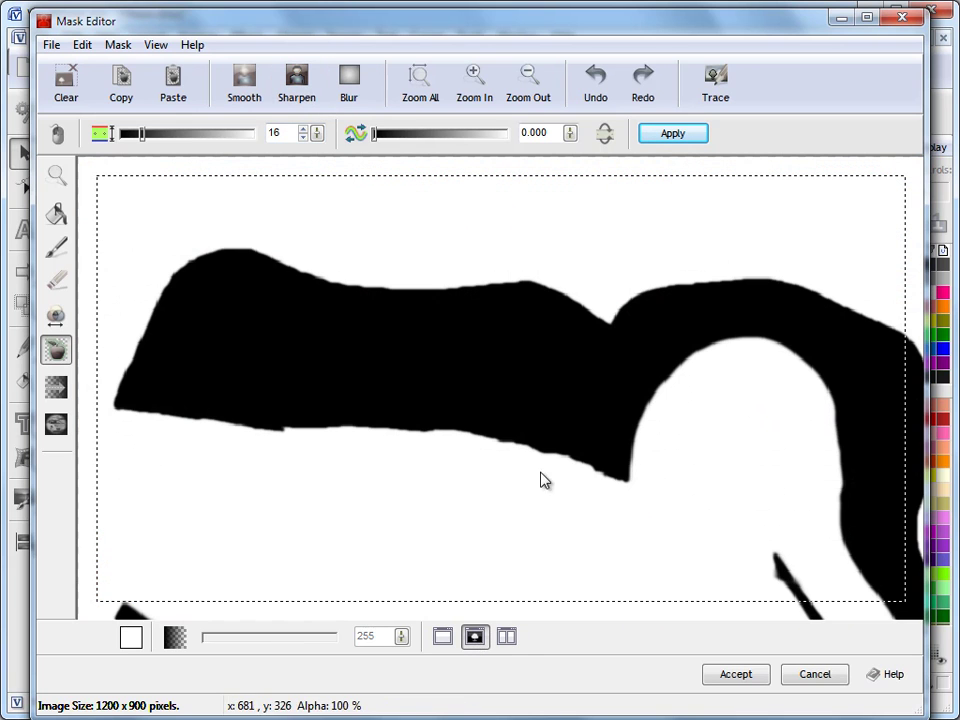
{"action": "left_click", "coordinate": [282, 90]}
{"action": "left_click", "coordinate": [266, 92]}
{"action": "left_click", "coordinate": [290, 96]}
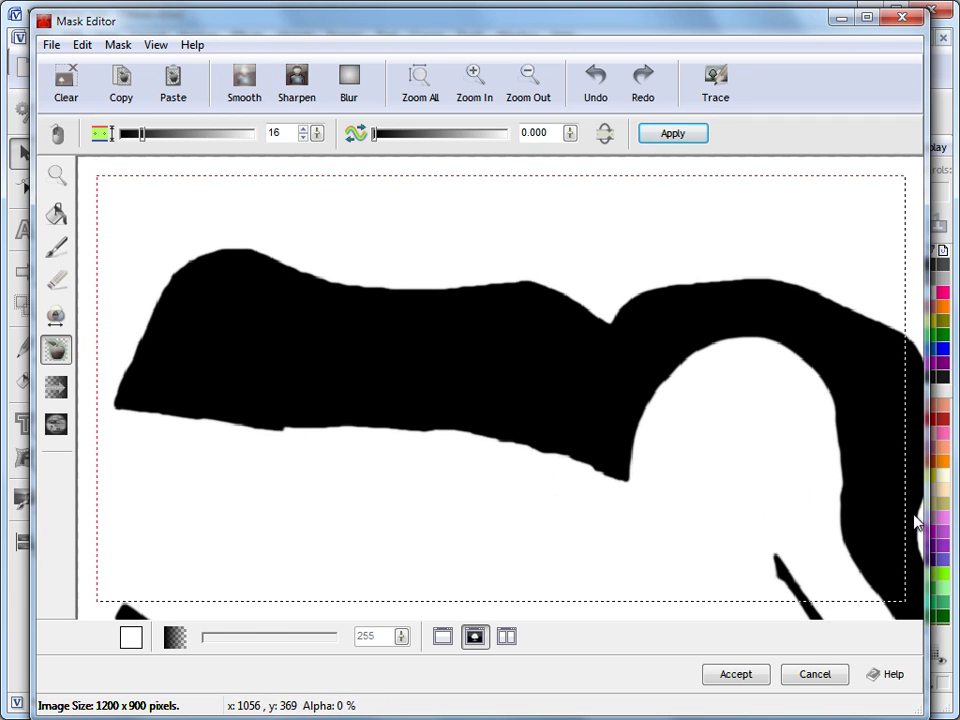
{"action": "left_click_drag", "start_coordinate": [916, 522], "coordinate": [820, 368]}
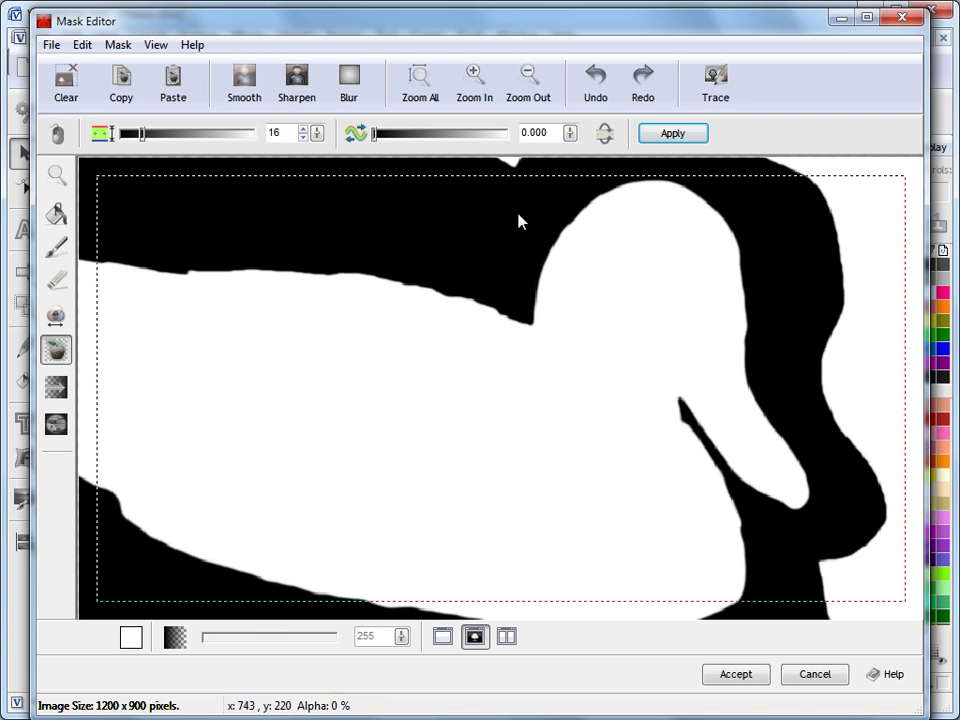
- Finish the mask edges with Smooth, then show the masked photo zoomed to fit
{"action": "left_click", "coordinate": [255, 97]}
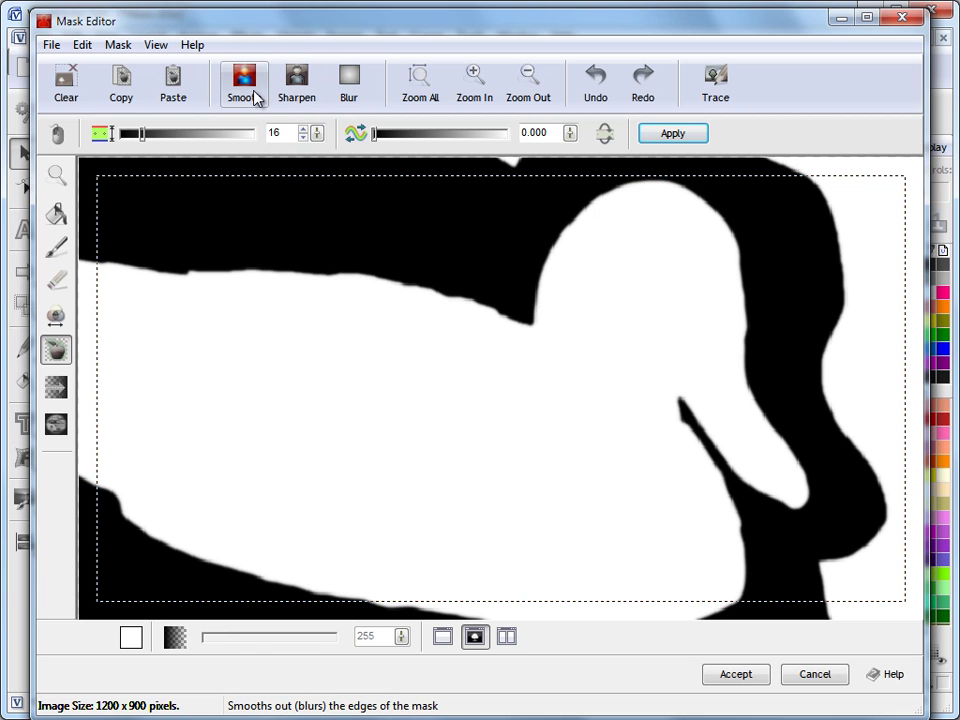
{"action": "left_click", "coordinate": [302, 94]}
{"action": "left_click", "coordinate": [302, 94]}
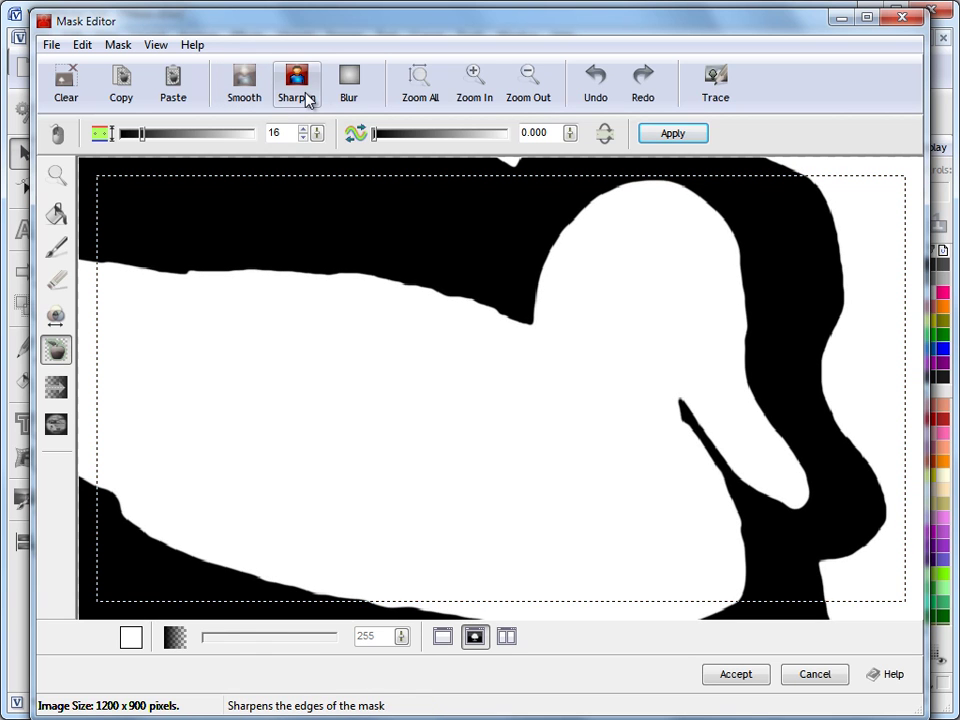
{"action": "left_click", "coordinate": [262, 97]}
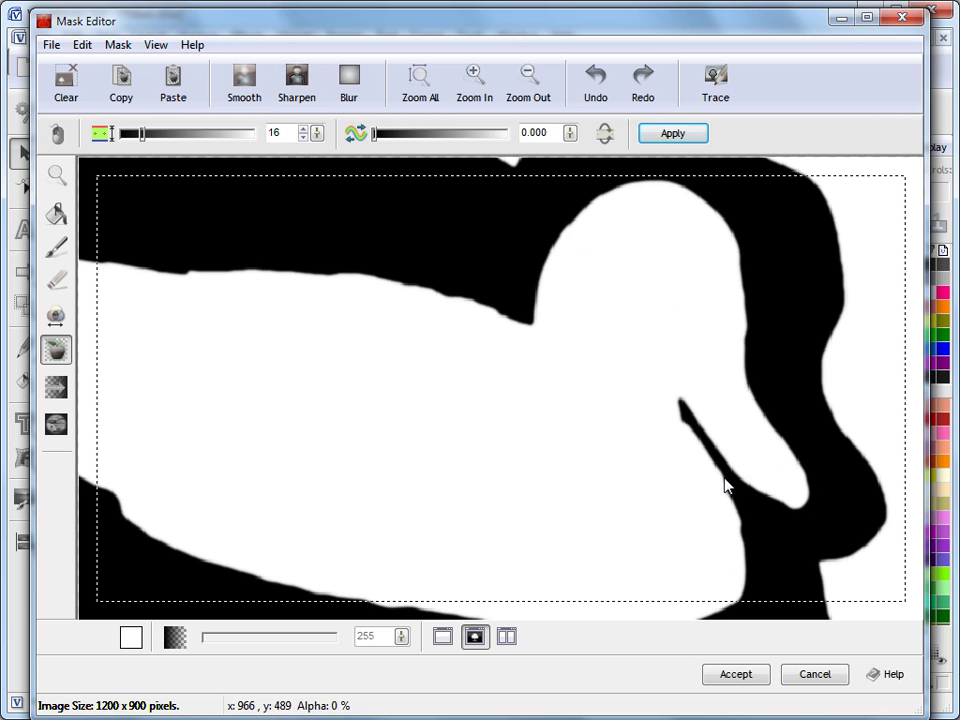
{"action": "scroll", "coordinate": [911, 390], "scroll_direction": "down", "scroll_amount": 3}
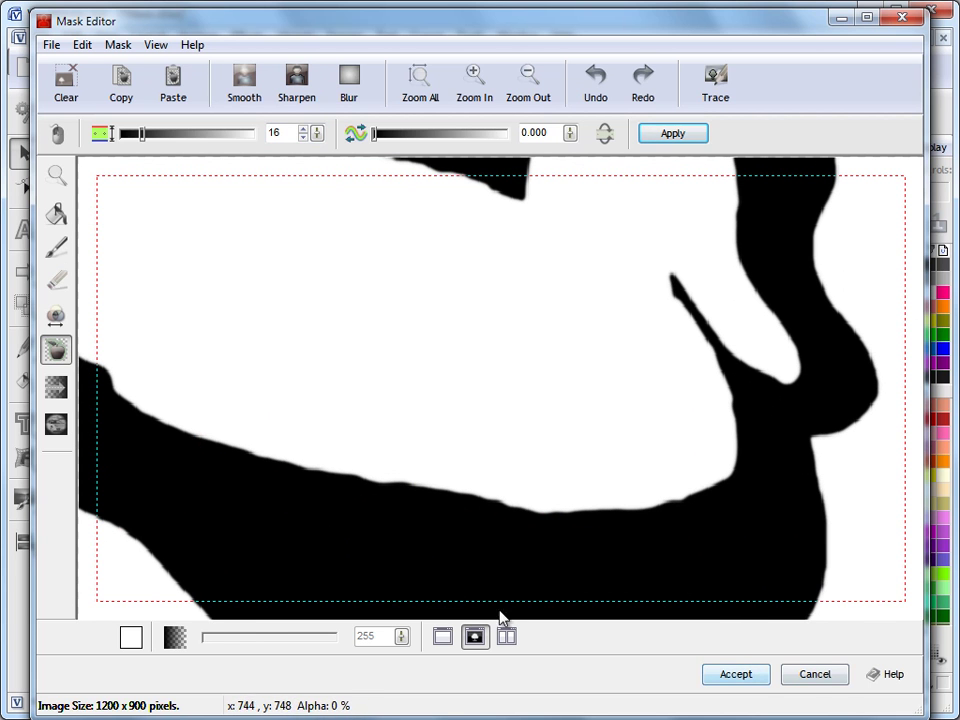
{"action": "left_click", "coordinate": [442, 636]}
{"action": "left_click", "coordinate": [422, 92]}
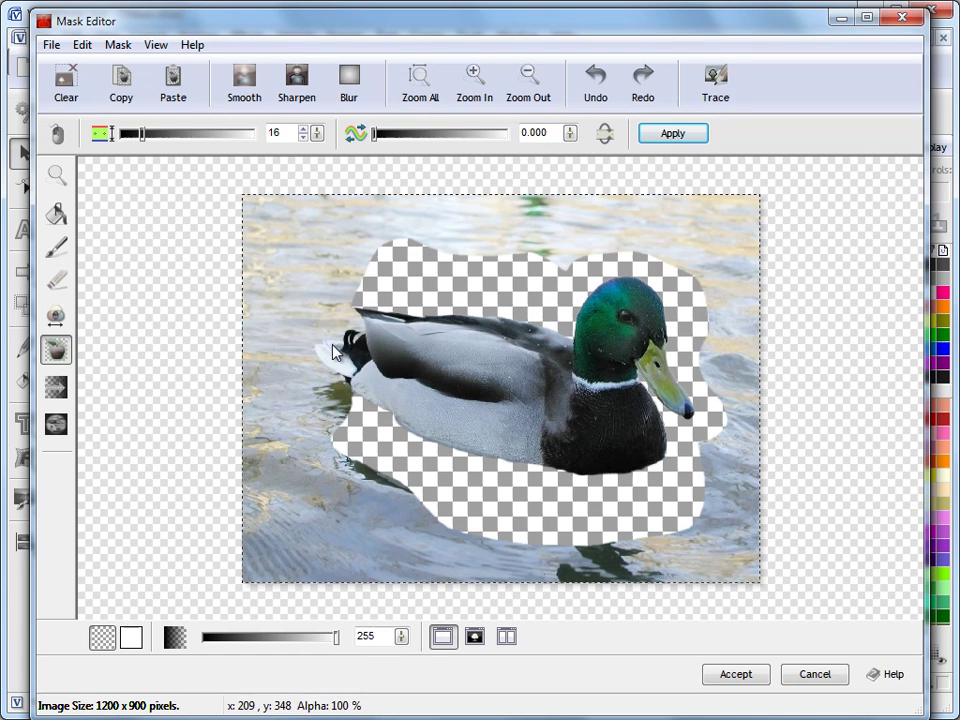
- Zoom in on the duck's tail and Magic Brush away the surrounding water
{"action": "left_click", "coordinate": [57, 175]}
{"action": "left_click_drag", "start_coordinate": [290, 288], "coordinate": [385, 382]}
{"action": "left_click", "coordinate": [57, 247]}
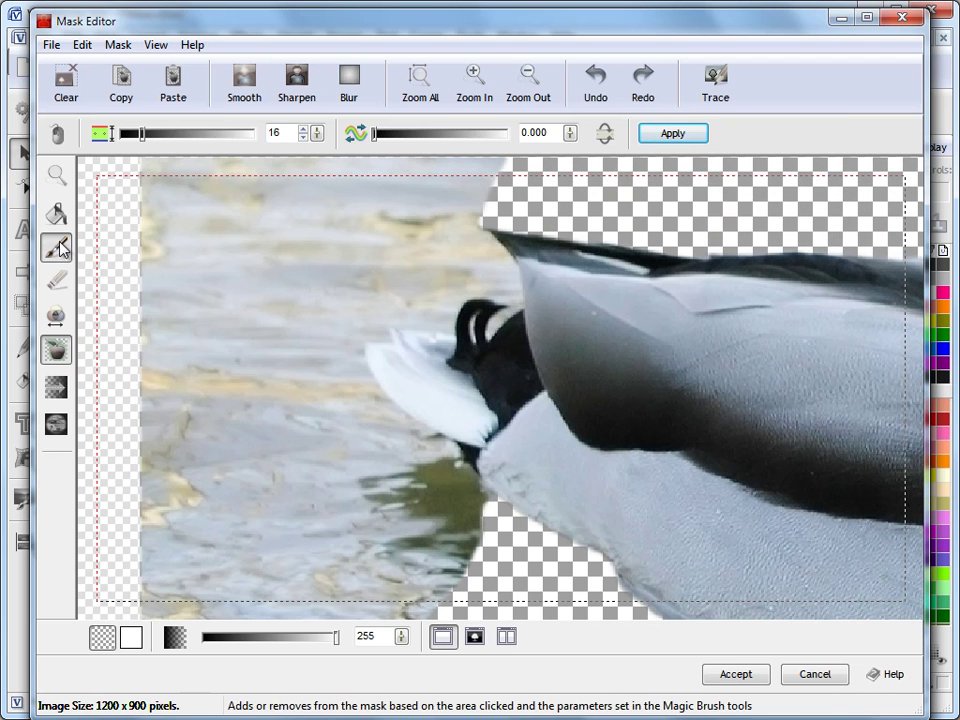
{"action": "mouse_move", "coordinate": [450, 244]}
{"action": "left_mouse_down"}
{"action": "mouse_move", "coordinate": [497, 274]}
{"action": "mouse_move", "coordinate": [441, 284]}
{"action": "mouse_move", "coordinate": [433, 311]}
{"action": "mouse_move", "coordinate": [415, 322]}
{"action": "mouse_move", "coordinate": [343, 322]}
{"action": "mouse_move", "coordinate": [341, 366]}
{"action": "mouse_move", "coordinate": [466, 512]}
{"action": "mouse_move", "coordinate": [452, 475]}
{"action": "mouse_move", "coordinate": [476, 494]}
{"action": "mouse_move", "coordinate": [379, 425]}
{"action": "mouse_move", "coordinate": [331, 372]}
{"action": "mouse_move", "coordinate": [336, 315]}
{"action": "mouse_move", "coordinate": [430, 312]}
{"action": "left_mouse_up"}
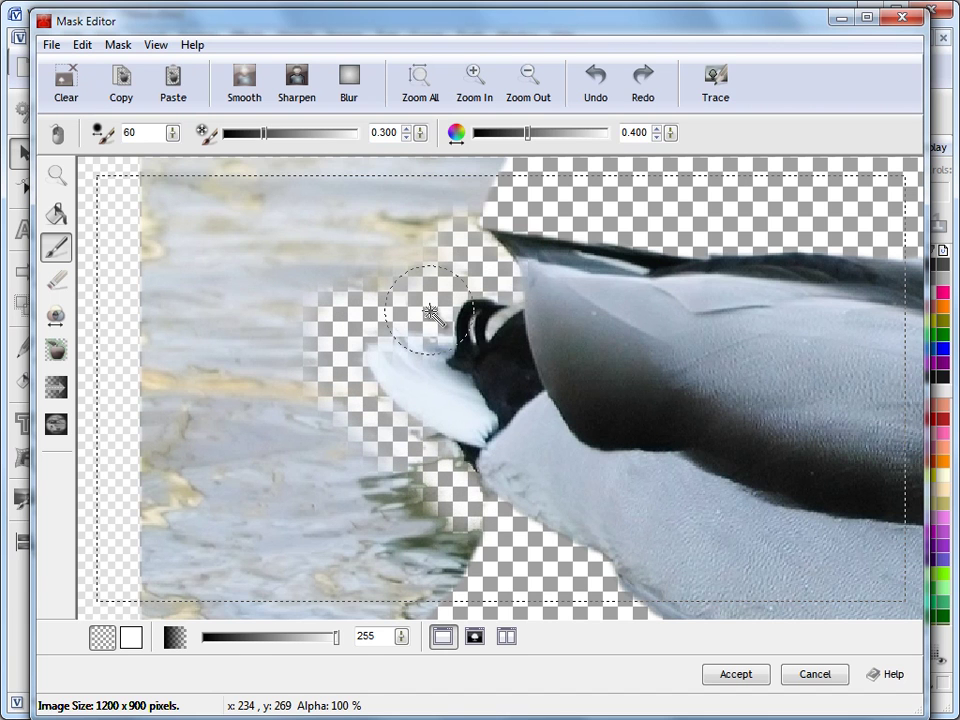
{"action": "mouse_move", "coordinate": [464, 249]}
{"action": "left_mouse_down"}
{"action": "mouse_move", "coordinate": [448, 198]}
{"action": "mouse_move", "coordinate": [485, 207]}
{"action": "mouse_move", "coordinate": [472, 199]}
{"action": "mouse_move", "coordinate": [461, 215]}
{"action": "mouse_move", "coordinate": [455, 264]}
{"action": "left_mouse_up"}
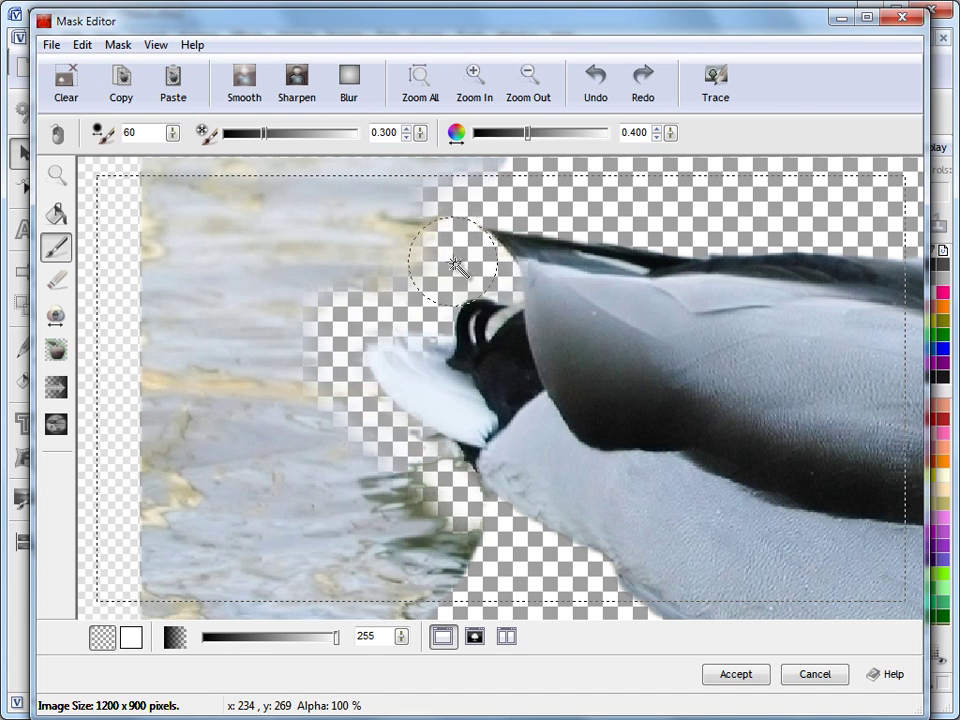
- Check the mask alone, then return to the photo and zoom out to fit the whole image
{"action": "scroll", "coordinate": [820, 645], "scroll_direction": "up", "scroll_amount": 5}
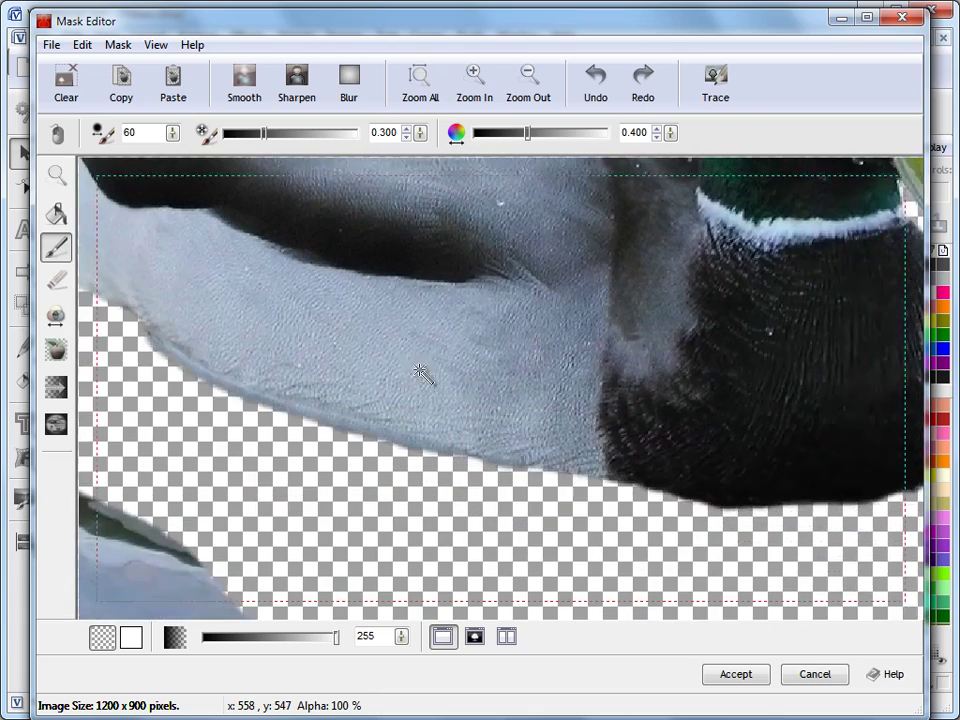
{"action": "scroll", "coordinate": [589, 561], "scroll_direction": "down", "scroll_amount": 2}
{"action": "scroll", "coordinate": [699, 480], "scroll_direction": "up", "scroll_amount": 2}
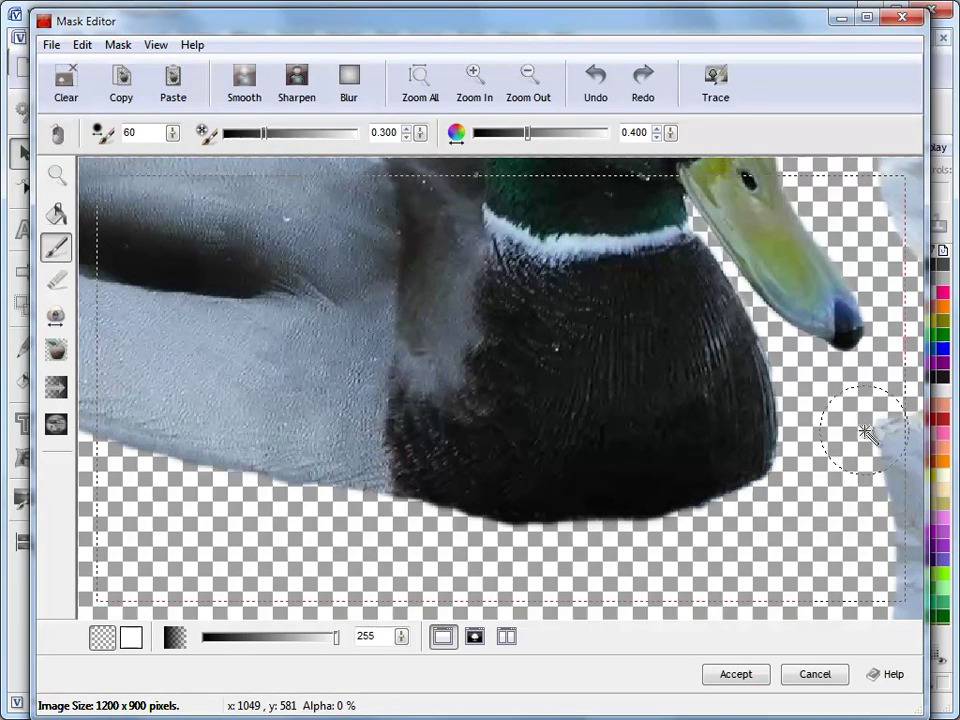
{"action": "left_click", "coordinate": [474, 637]}
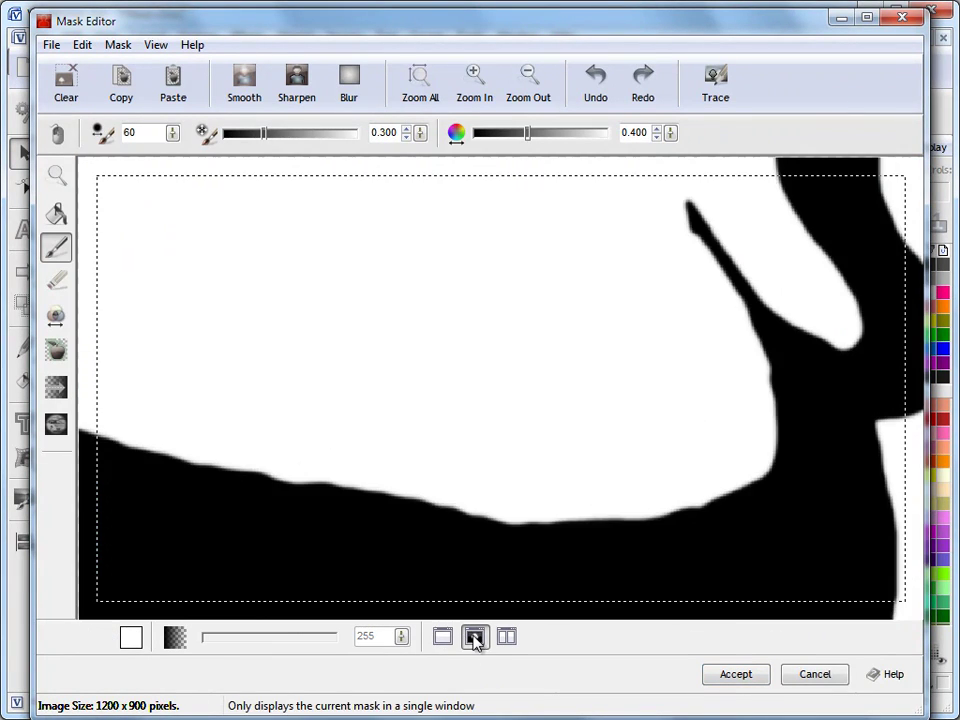
{"action": "left_click", "coordinate": [444, 640]}
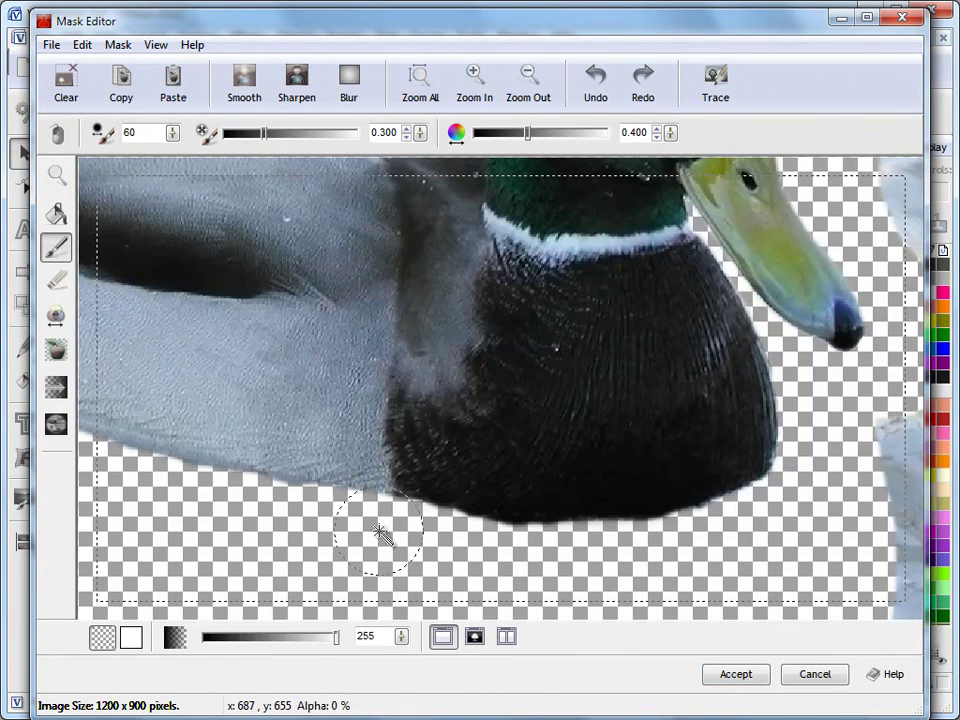
{"action": "left_click", "coordinate": [530, 82]}
{"action": "left_click", "coordinate": [425, 90]}
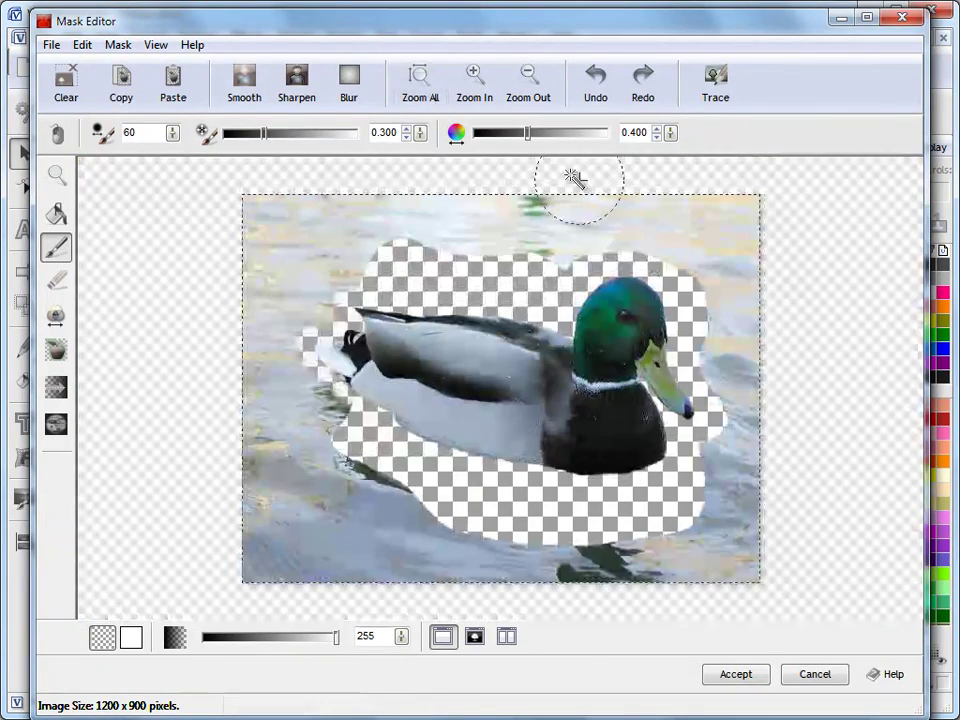
- Erase the remaining water with a size-100 Eraser, redoing the top-left pass once
{"action": "left_click", "coordinate": [58, 283]}
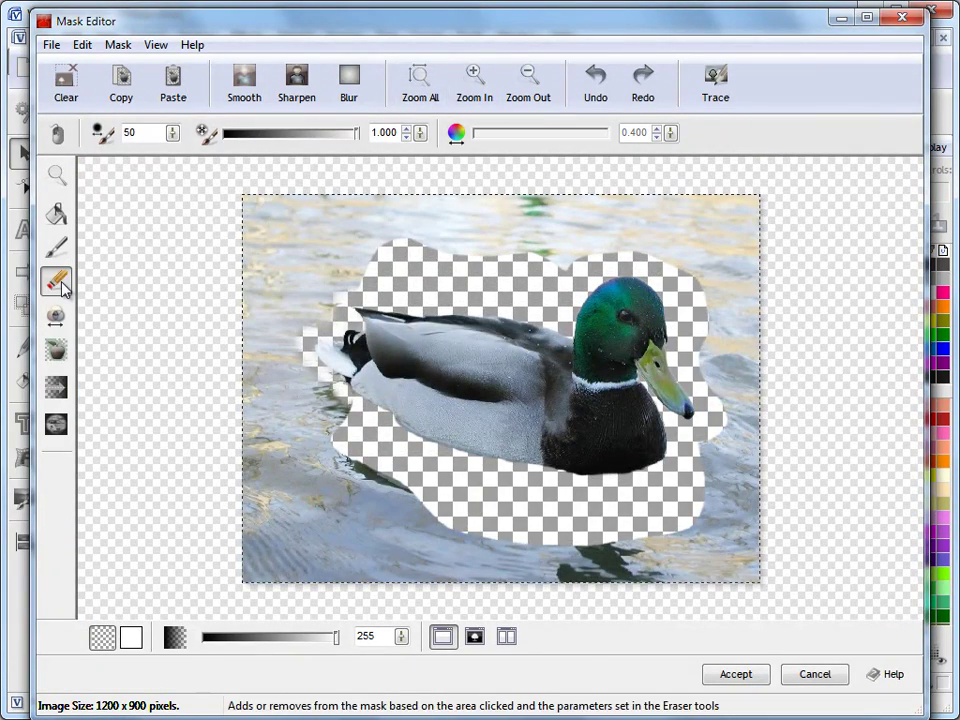
{"action": "left_click", "coordinate": [172, 136]}
{"action": "left_click", "coordinate": [195, 79]}
{"action": "mouse_move", "coordinate": [256, 227]}
{"action": "left_mouse_down"}
{"action": "mouse_move", "coordinate": [287, 237]}
{"action": "mouse_move", "coordinate": [370, 242]}
{"action": "left_mouse_up"}
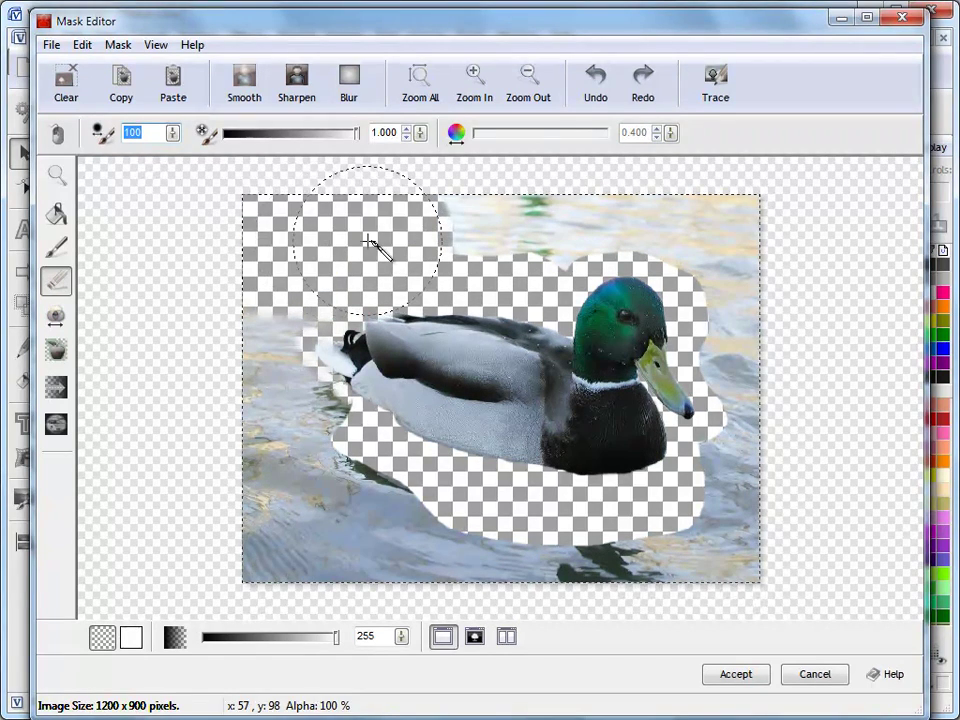
{"action": "left_click", "coordinate": [596, 88]}
{"action": "mouse_move", "coordinate": [317, 210]}
{"action": "left_mouse_down"}
{"action": "mouse_move", "coordinate": [350, 213]}
{"action": "mouse_move", "coordinate": [285, 222]}
{"action": "mouse_move", "coordinate": [265, 255]}
{"action": "mouse_move", "coordinate": [268, 288]}
{"action": "mouse_move", "coordinate": [238, 303]}
{"action": "mouse_move", "coordinate": [229, 360]}
{"action": "mouse_move", "coordinate": [259, 447]}
{"action": "mouse_move", "coordinate": [281, 443]}
{"action": "mouse_move", "coordinate": [289, 473]}
{"action": "mouse_move", "coordinate": [391, 548]}
{"action": "mouse_move", "coordinate": [275, 568]}
{"action": "mouse_move", "coordinate": [618, 578]}
{"action": "mouse_move", "coordinate": [711, 565]}
{"action": "mouse_move", "coordinate": [750, 527]}
{"action": "mouse_move", "coordinate": [789, 435]}
{"action": "mouse_move", "coordinate": [788, 363]}
{"action": "mouse_move", "coordinate": [778, 340]}
{"action": "mouse_move", "coordinate": [760, 367]}
{"action": "mouse_move", "coordinate": [760, 293]}
{"action": "mouse_move", "coordinate": [731, 214]}
{"action": "mouse_move", "coordinate": [610, 191]}
{"action": "mouse_move", "coordinate": [530, 208]}
{"action": "mouse_move", "coordinate": [252, 228]}
{"action": "left_mouse_up"}
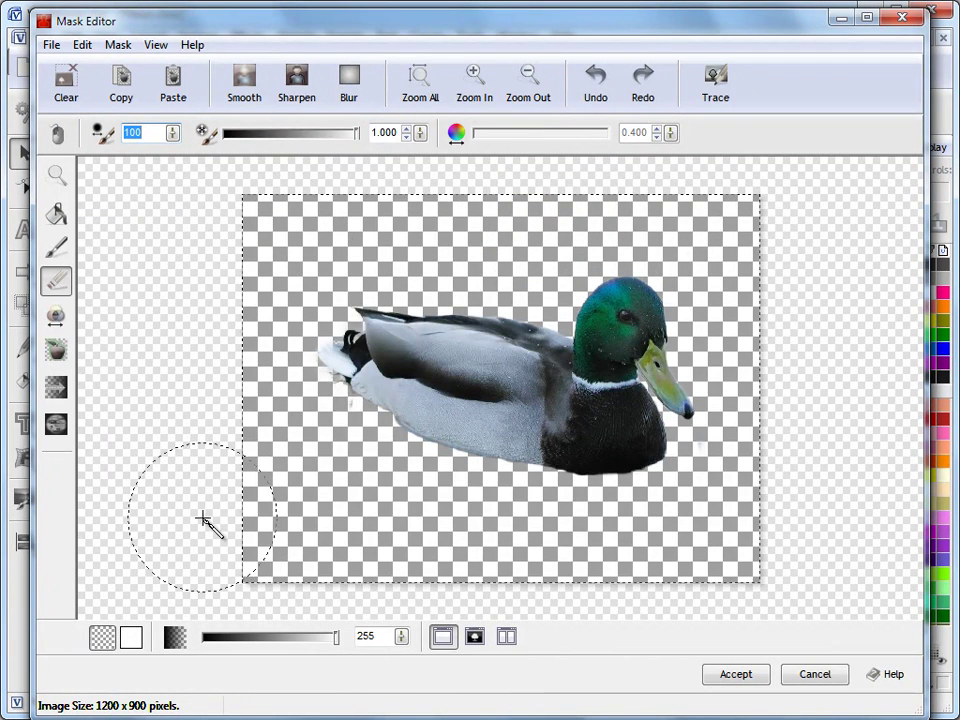
- Check the mask view, then accept the mask to place the duck on the page
{"action": "left_click", "coordinate": [474, 636]}
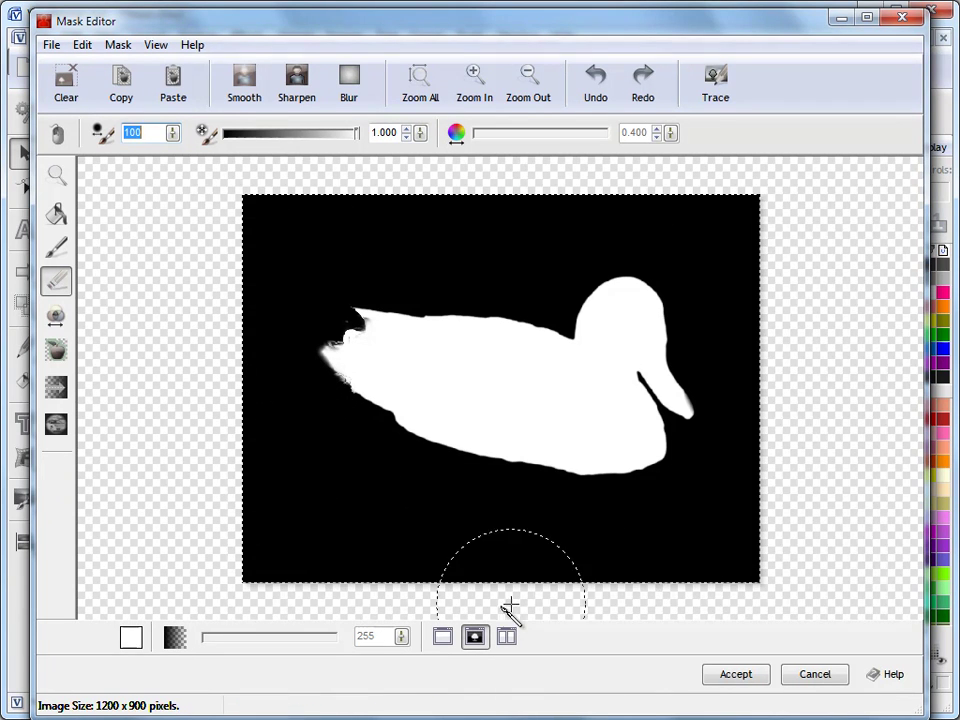
{"action": "left_click", "coordinate": [442, 636]}
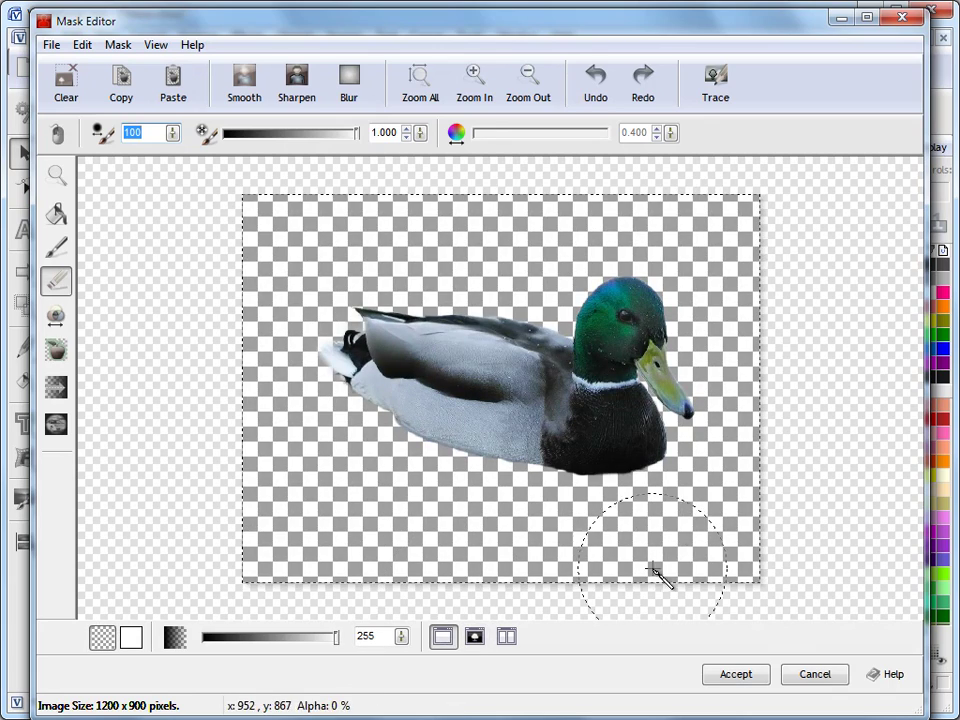
{"action": "left_click", "coordinate": [742, 676]}
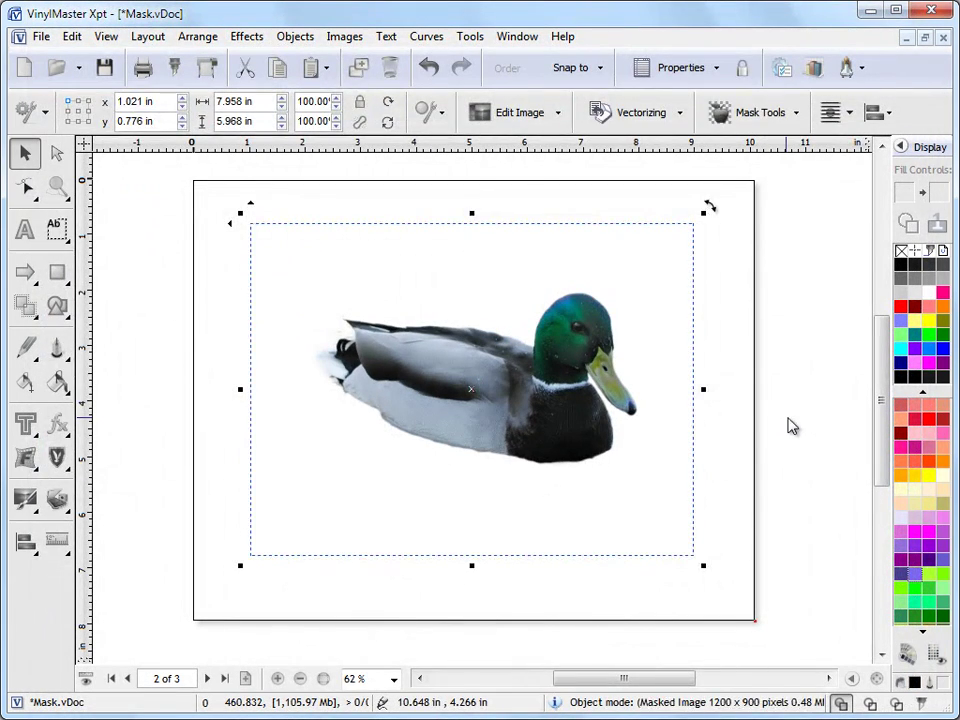
- Click an empty spot on the page to deselect the masked mallard
{"action": "left_click", "coordinate": [790, 427]}
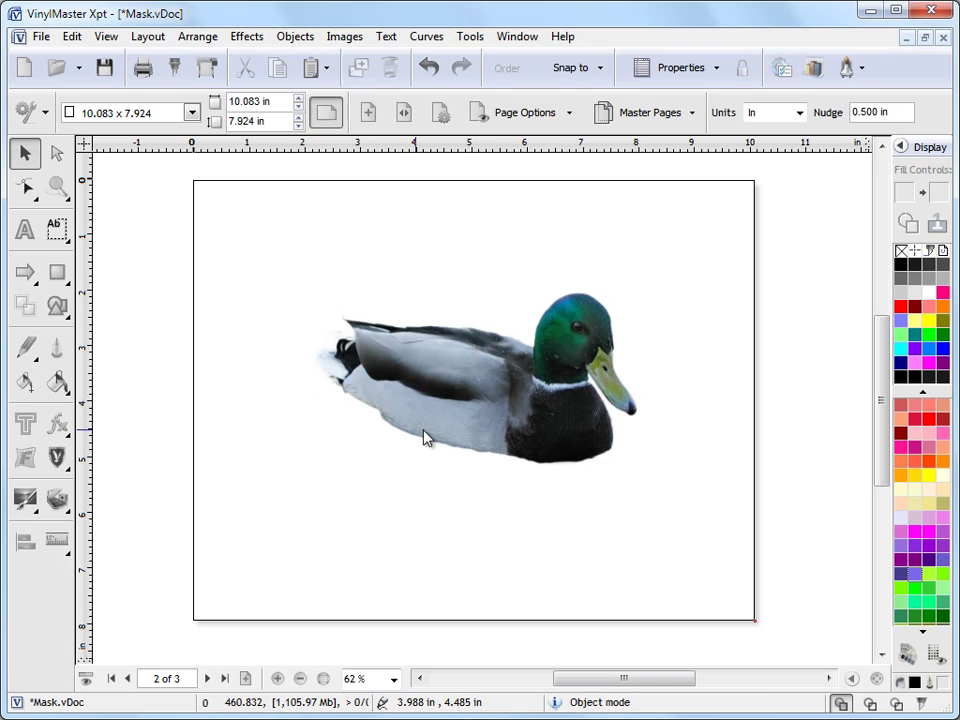